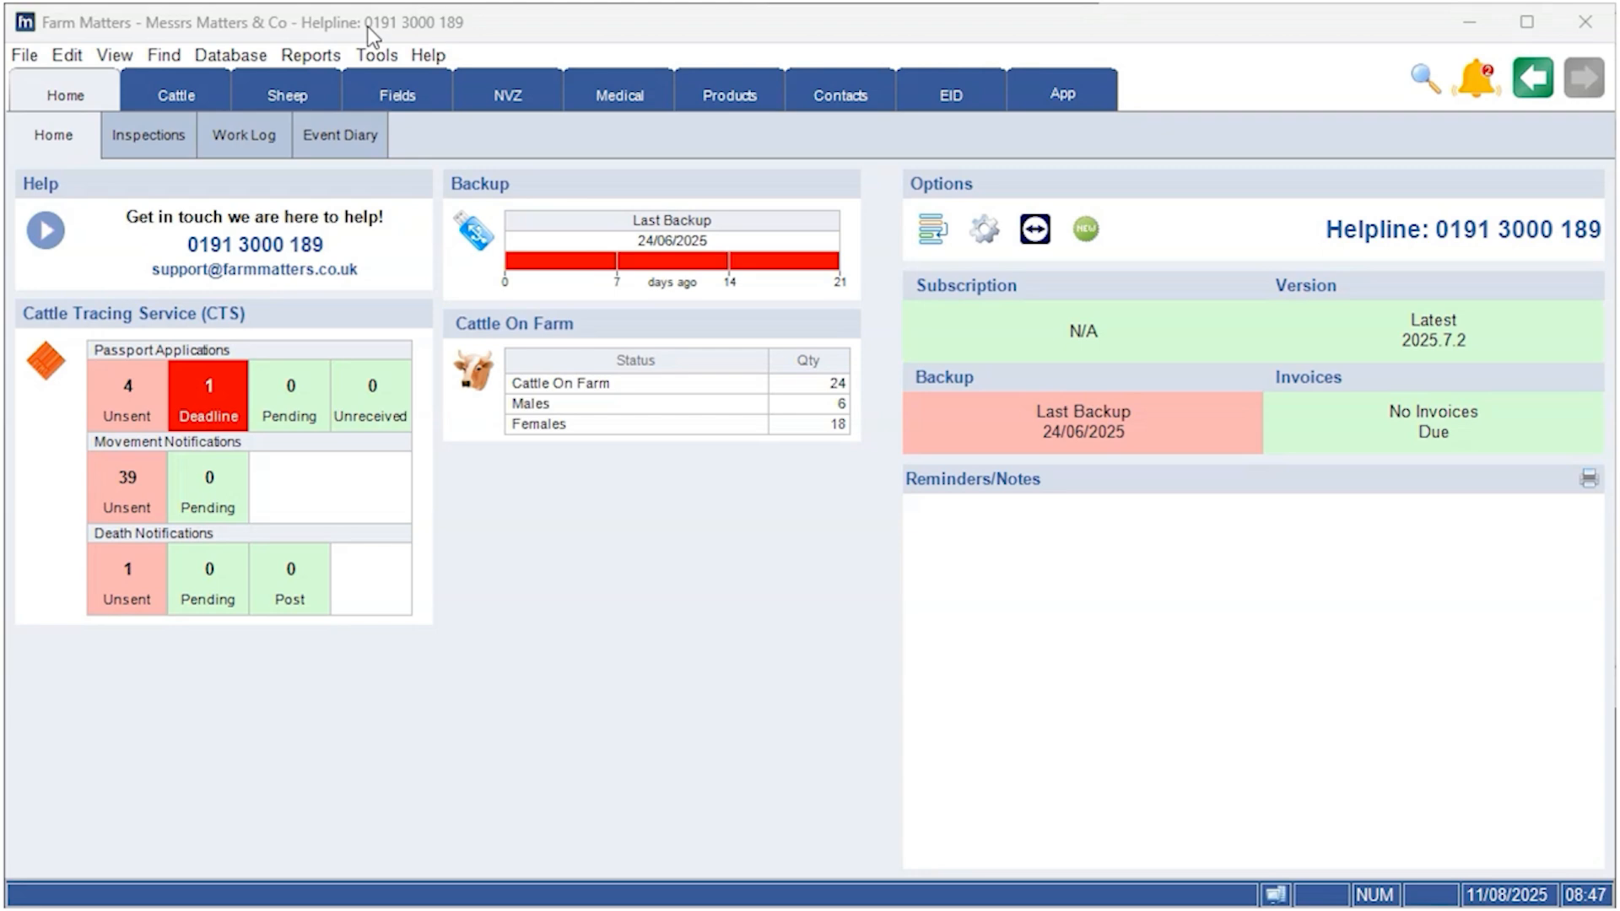
# Open the list of cattle on farm and start a new purchase event.
pyautogui.click(174, 91)
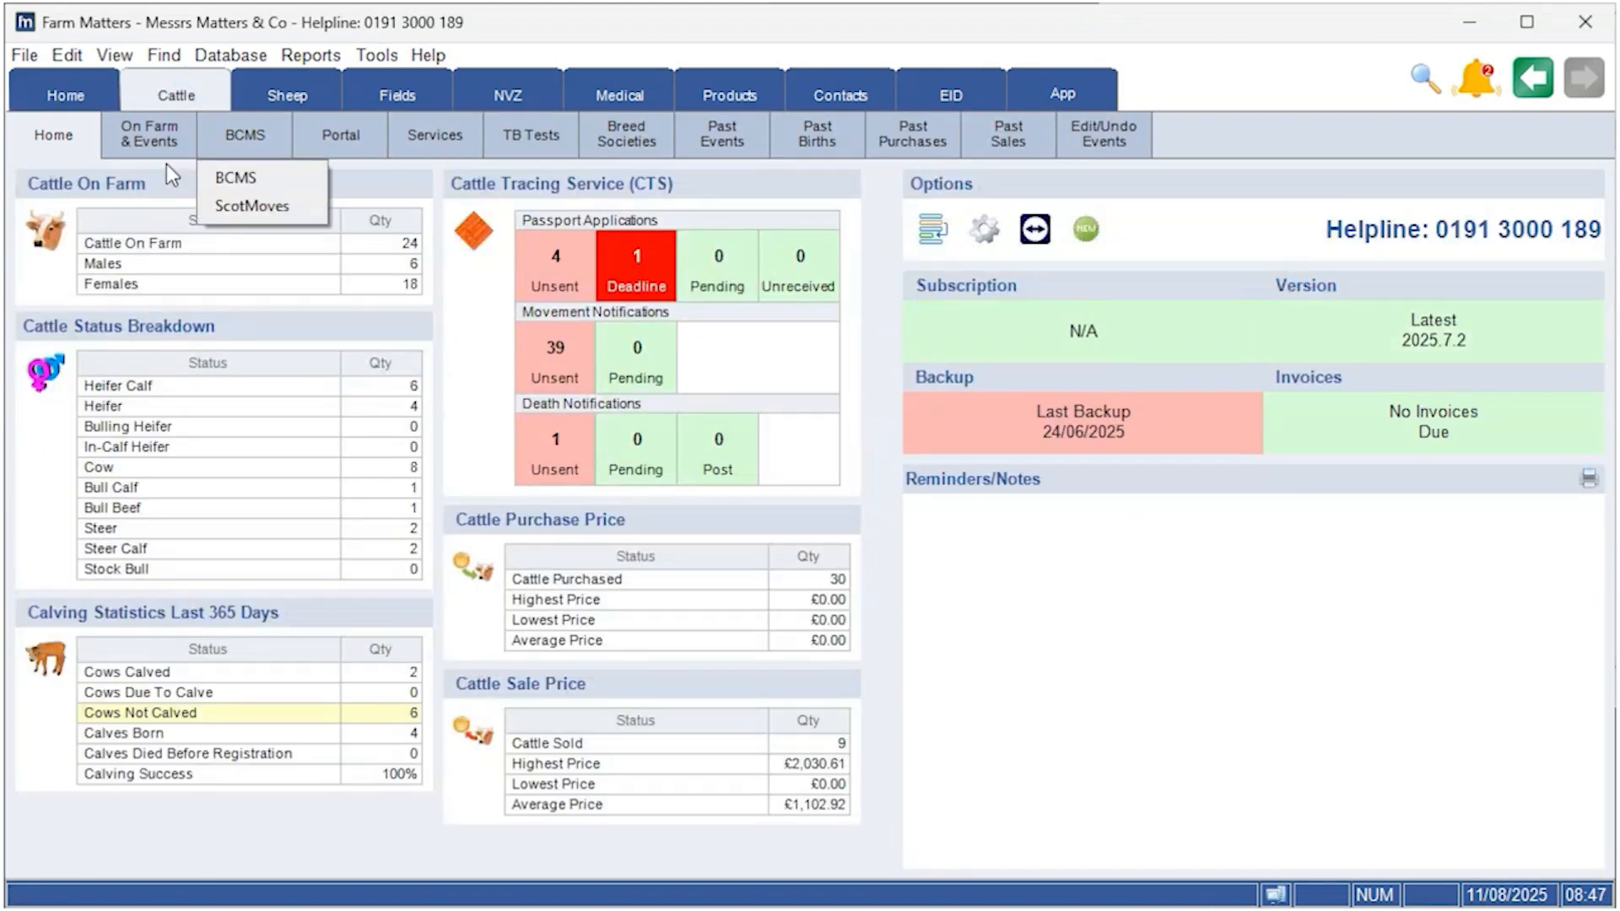
pyautogui.click(145, 132)
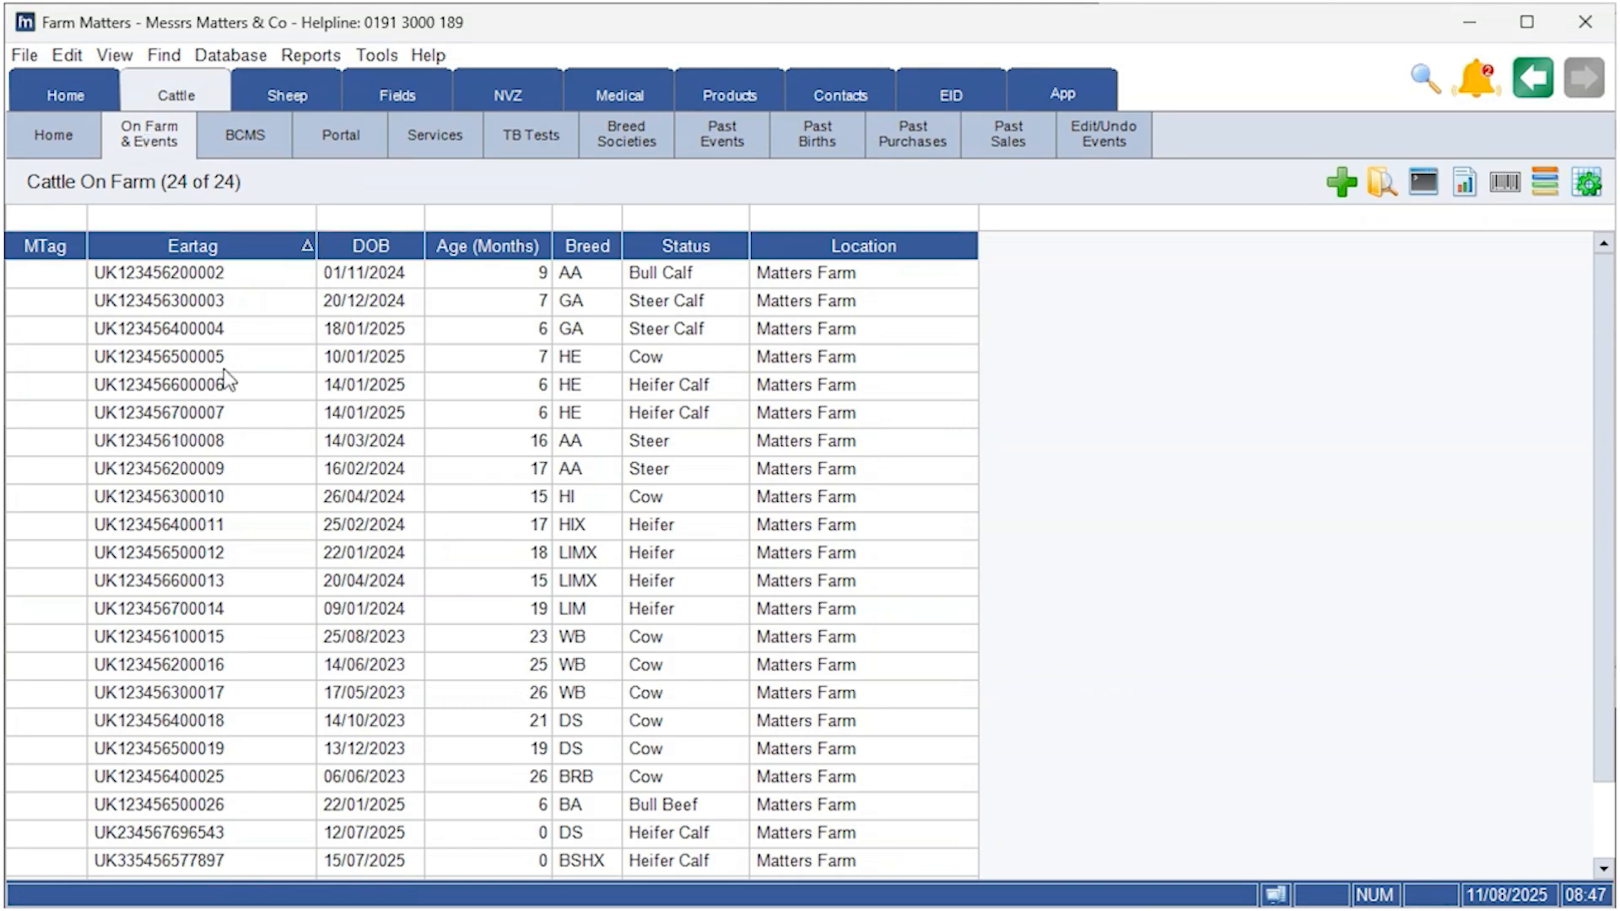
pyautogui.rightClick(197, 312)
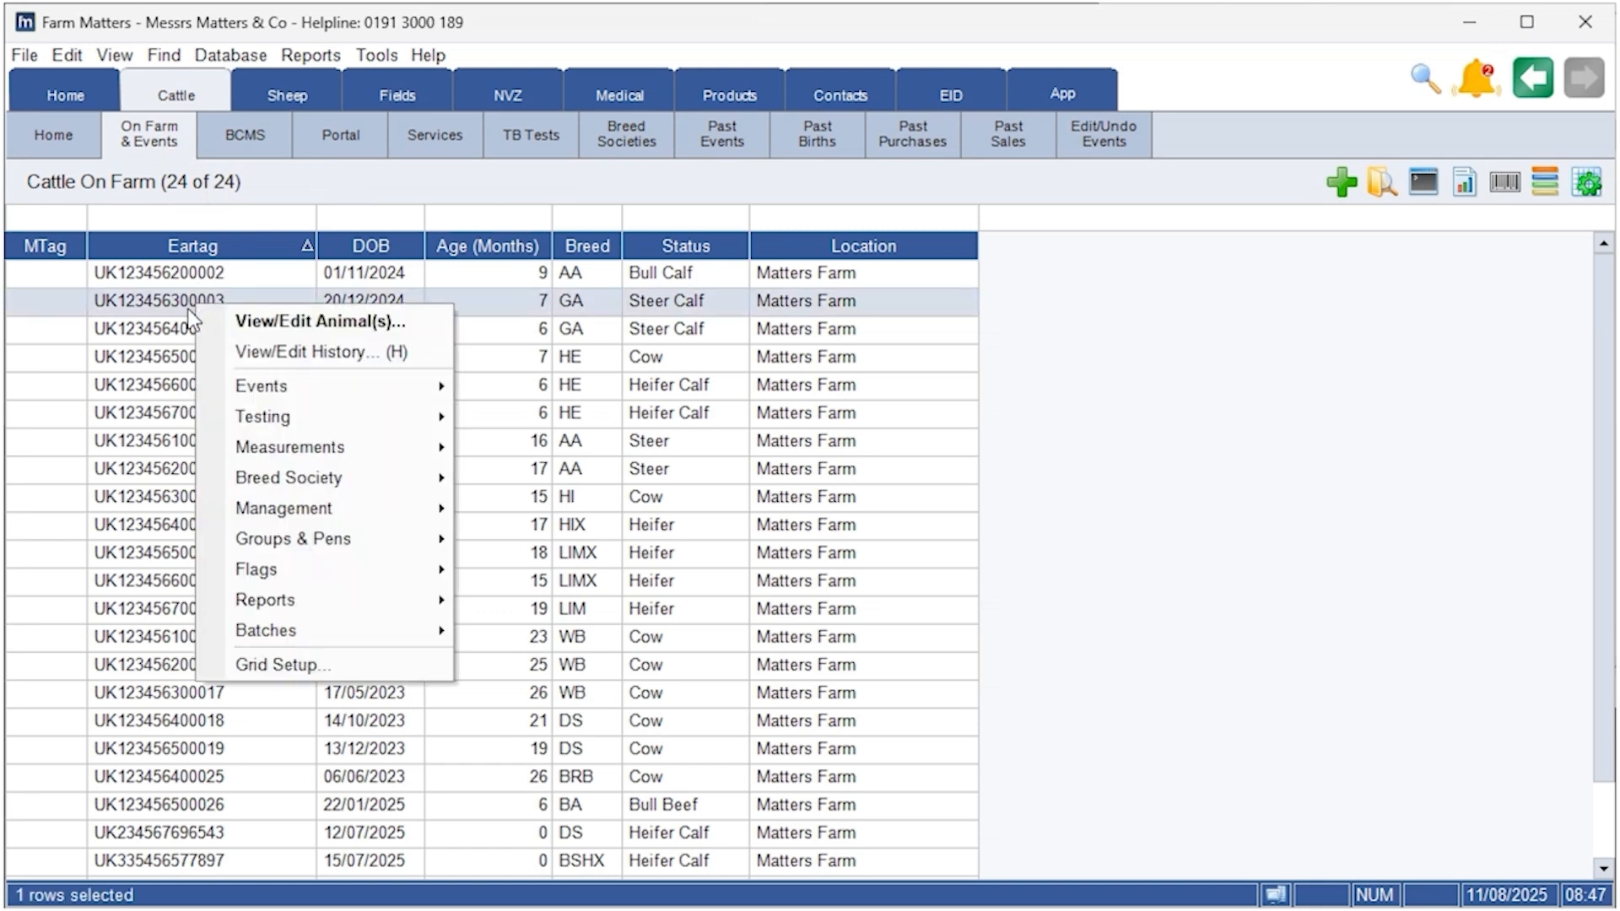
pyautogui.moveTo(314, 394)
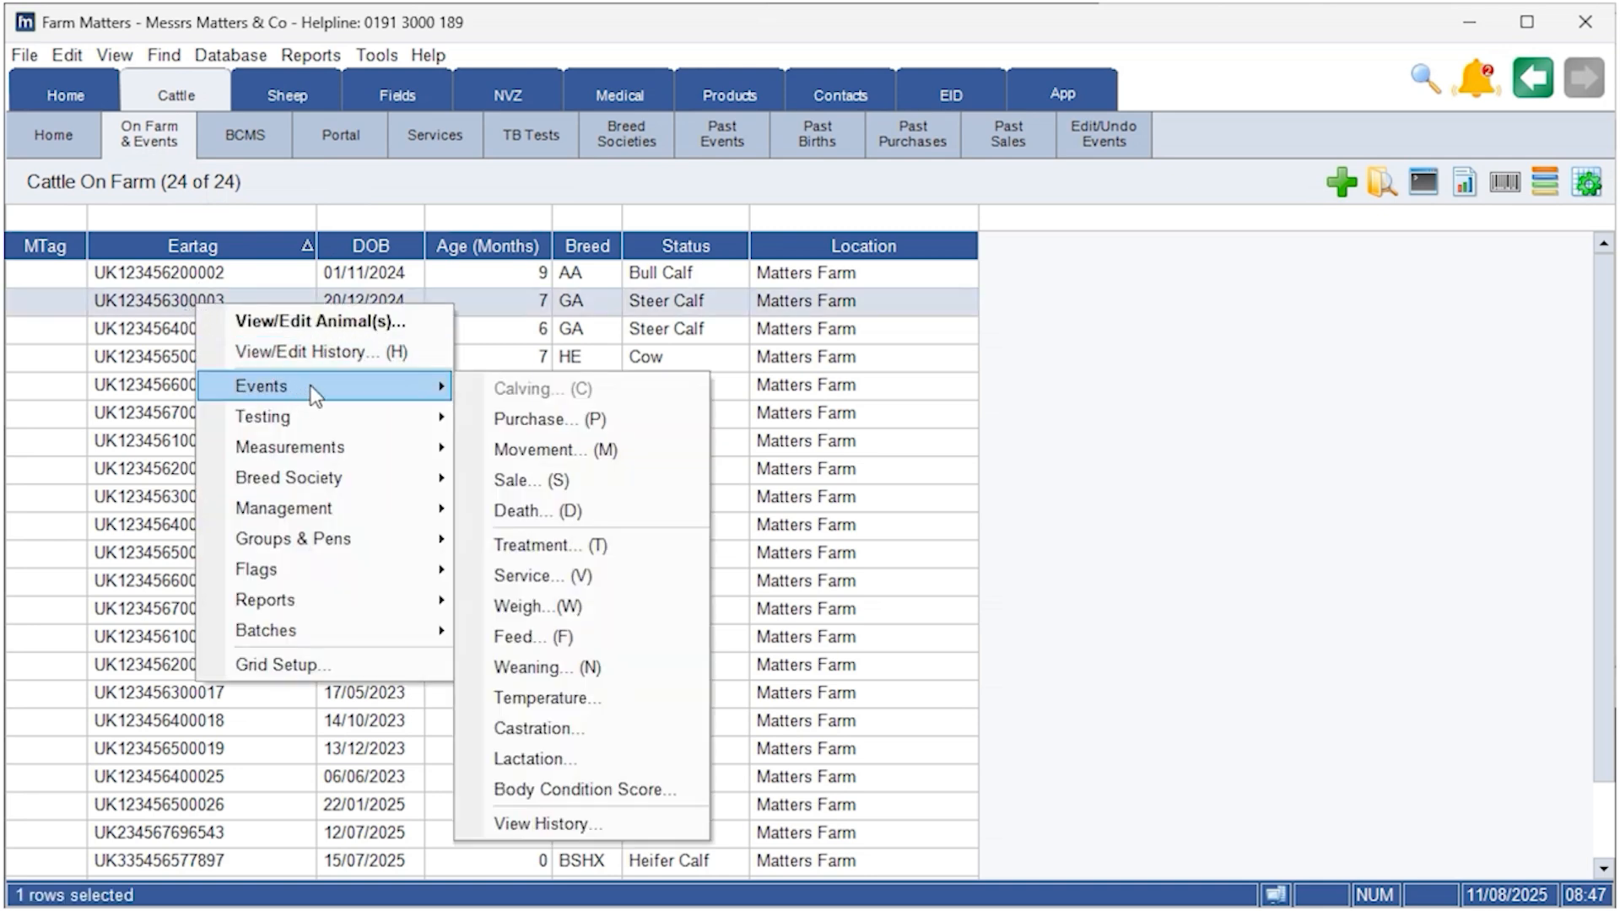
pyautogui.click(606, 420)
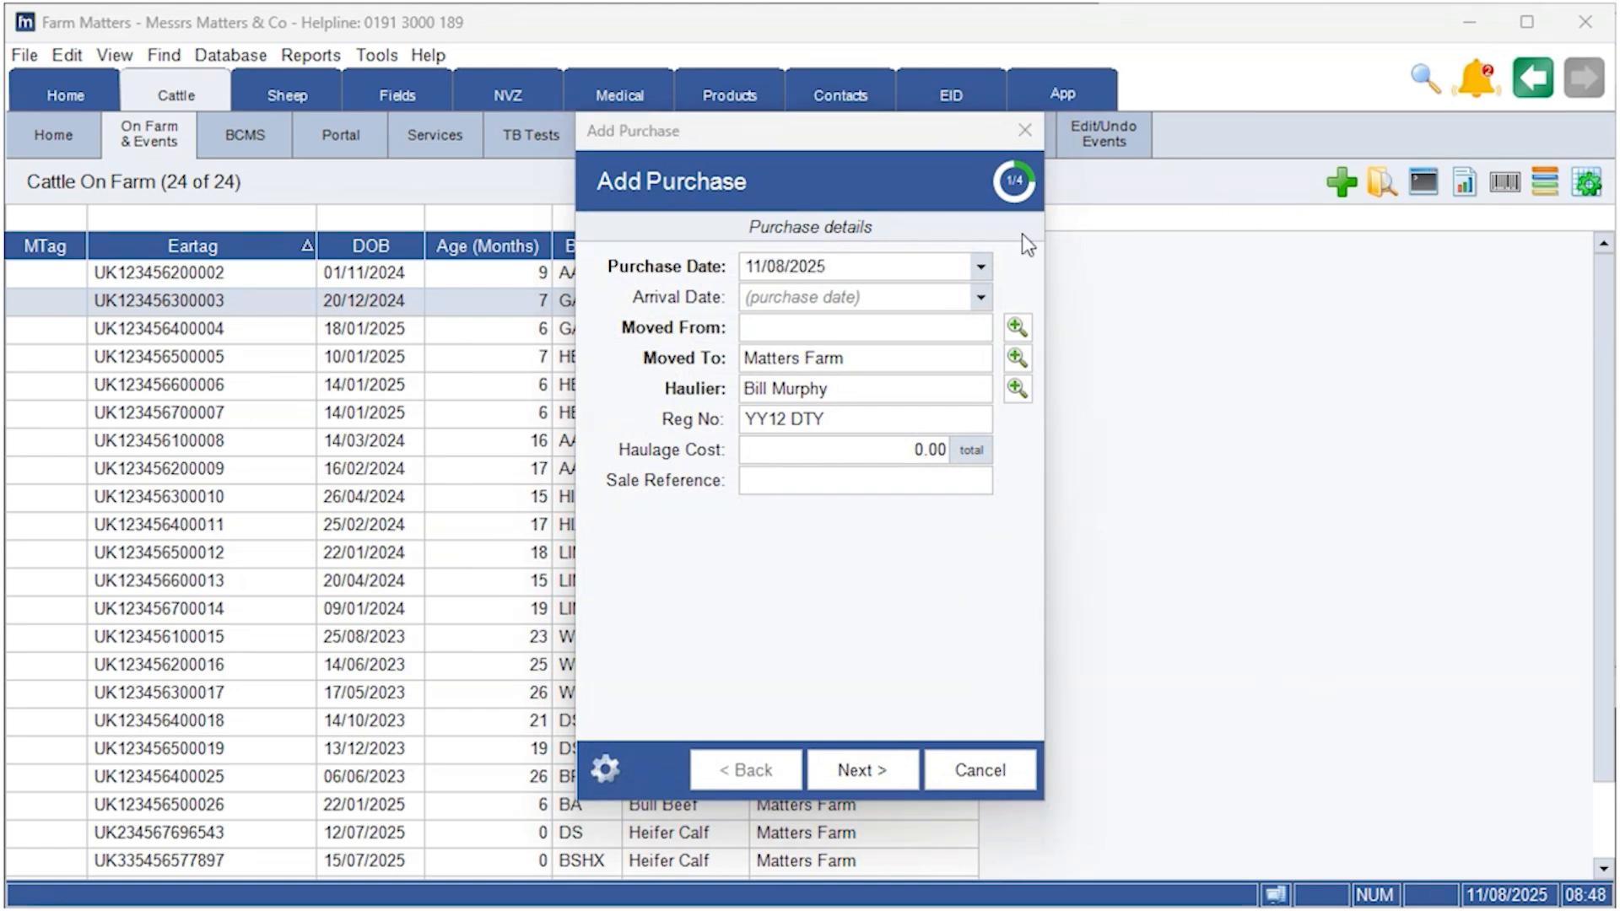
# Set the purchase date to 10/08/2025 and the moved-from holding to Cleadon Farm, and continue to the cattle purchased page.
pyautogui.click(980, 267)
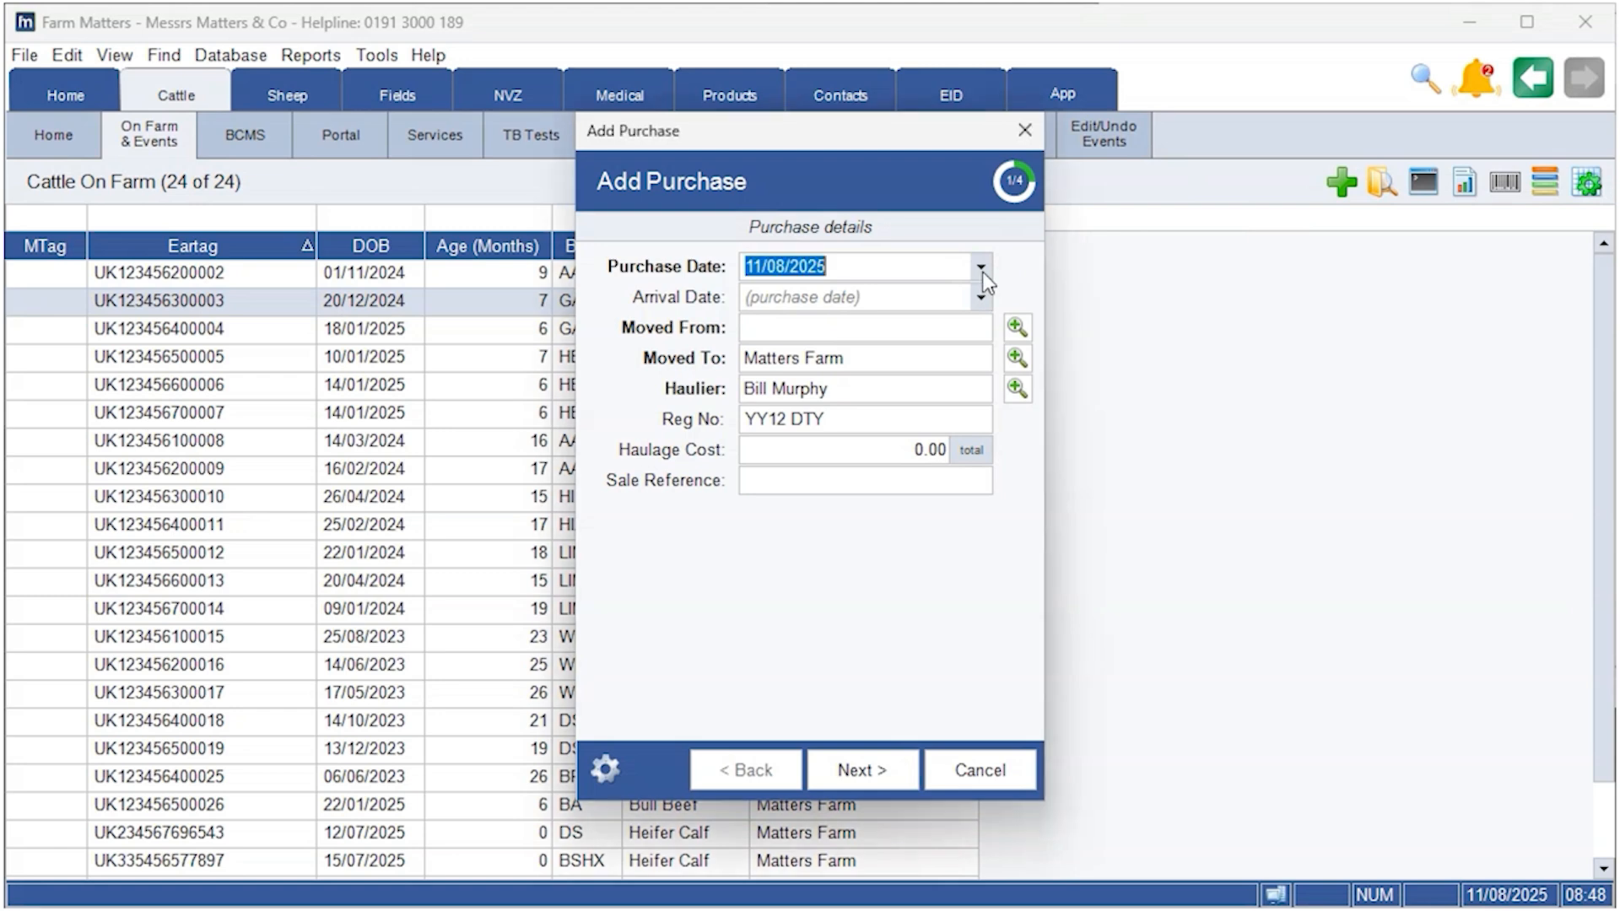
pyautogui.click(970, 372)
pyautogui.click(980, 329)
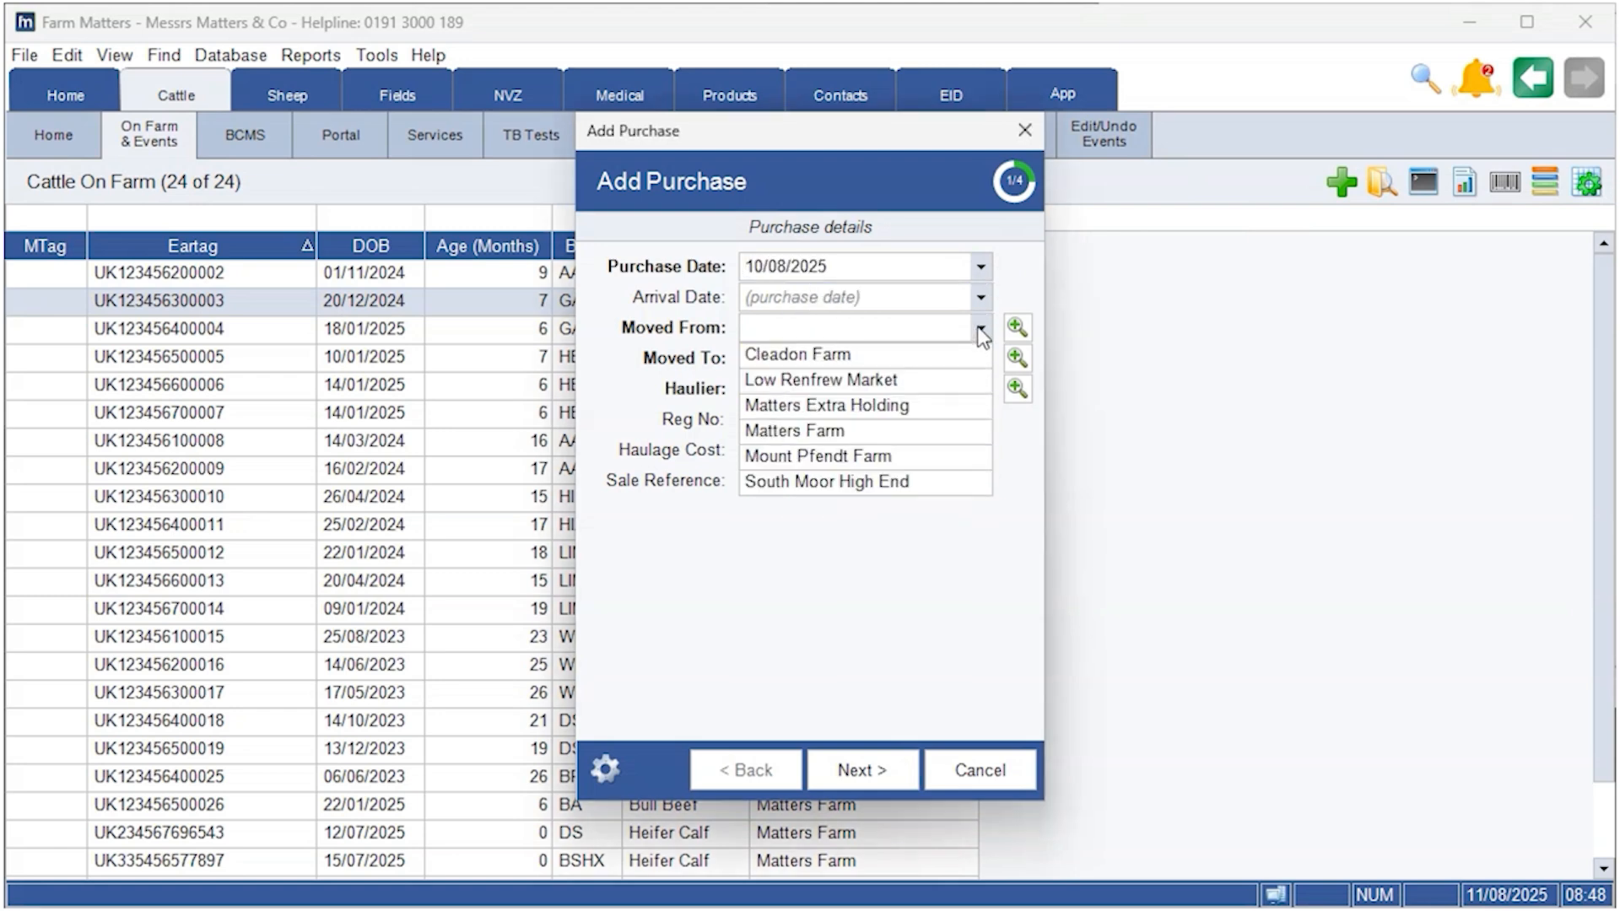
pyautogui.click(859, 356)
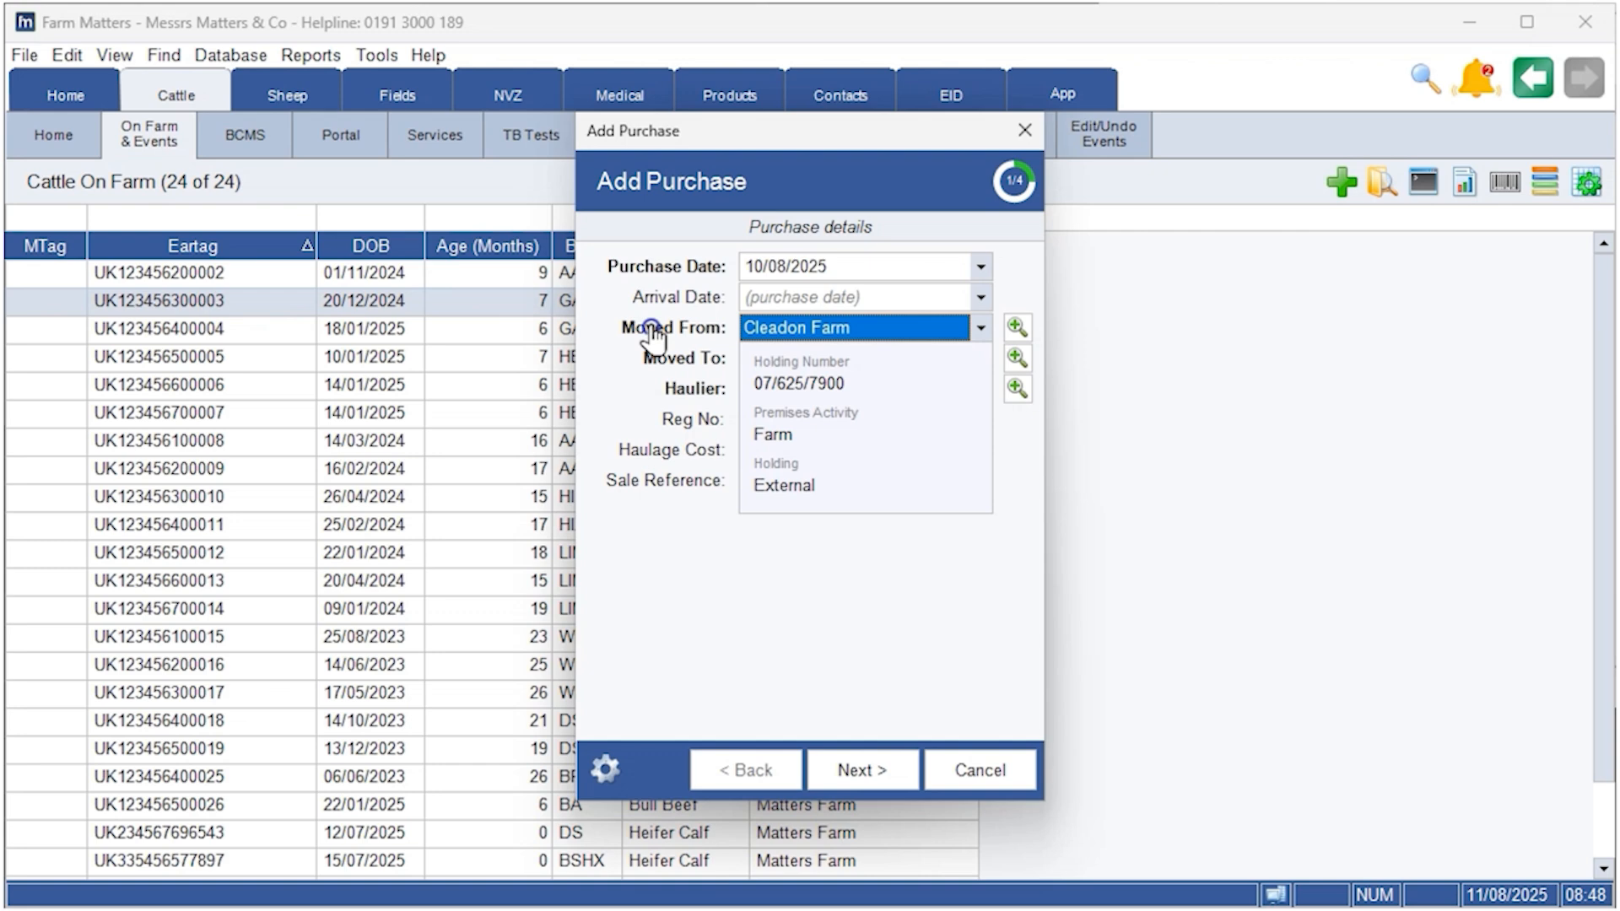
pyautogui.moveTo(675, 367)
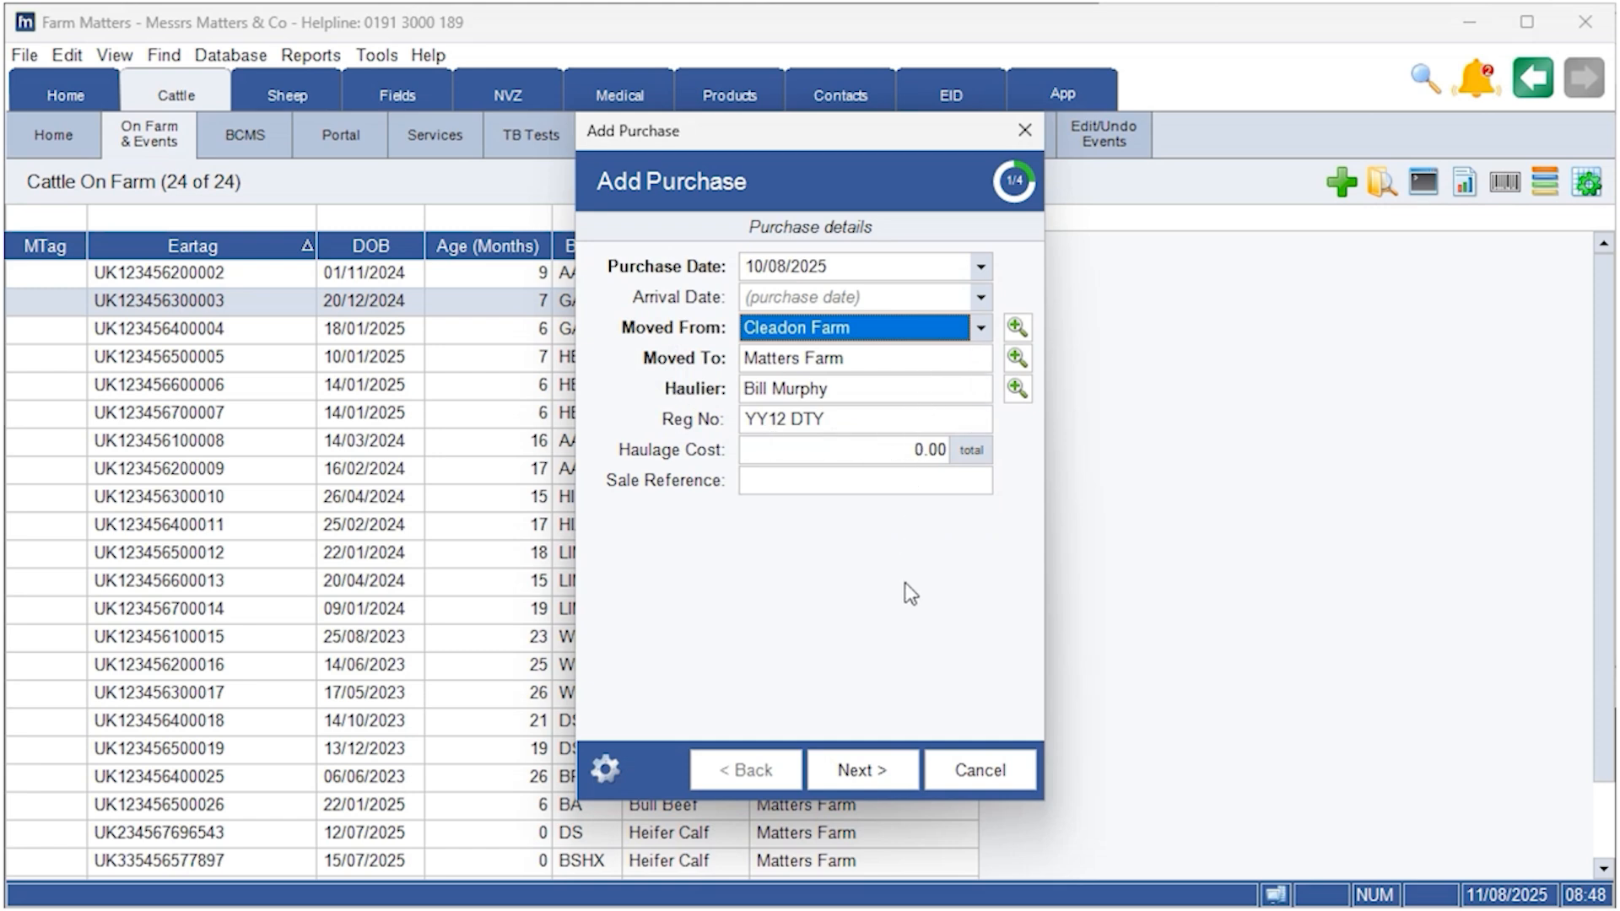
pyautogui.click(859, 771)
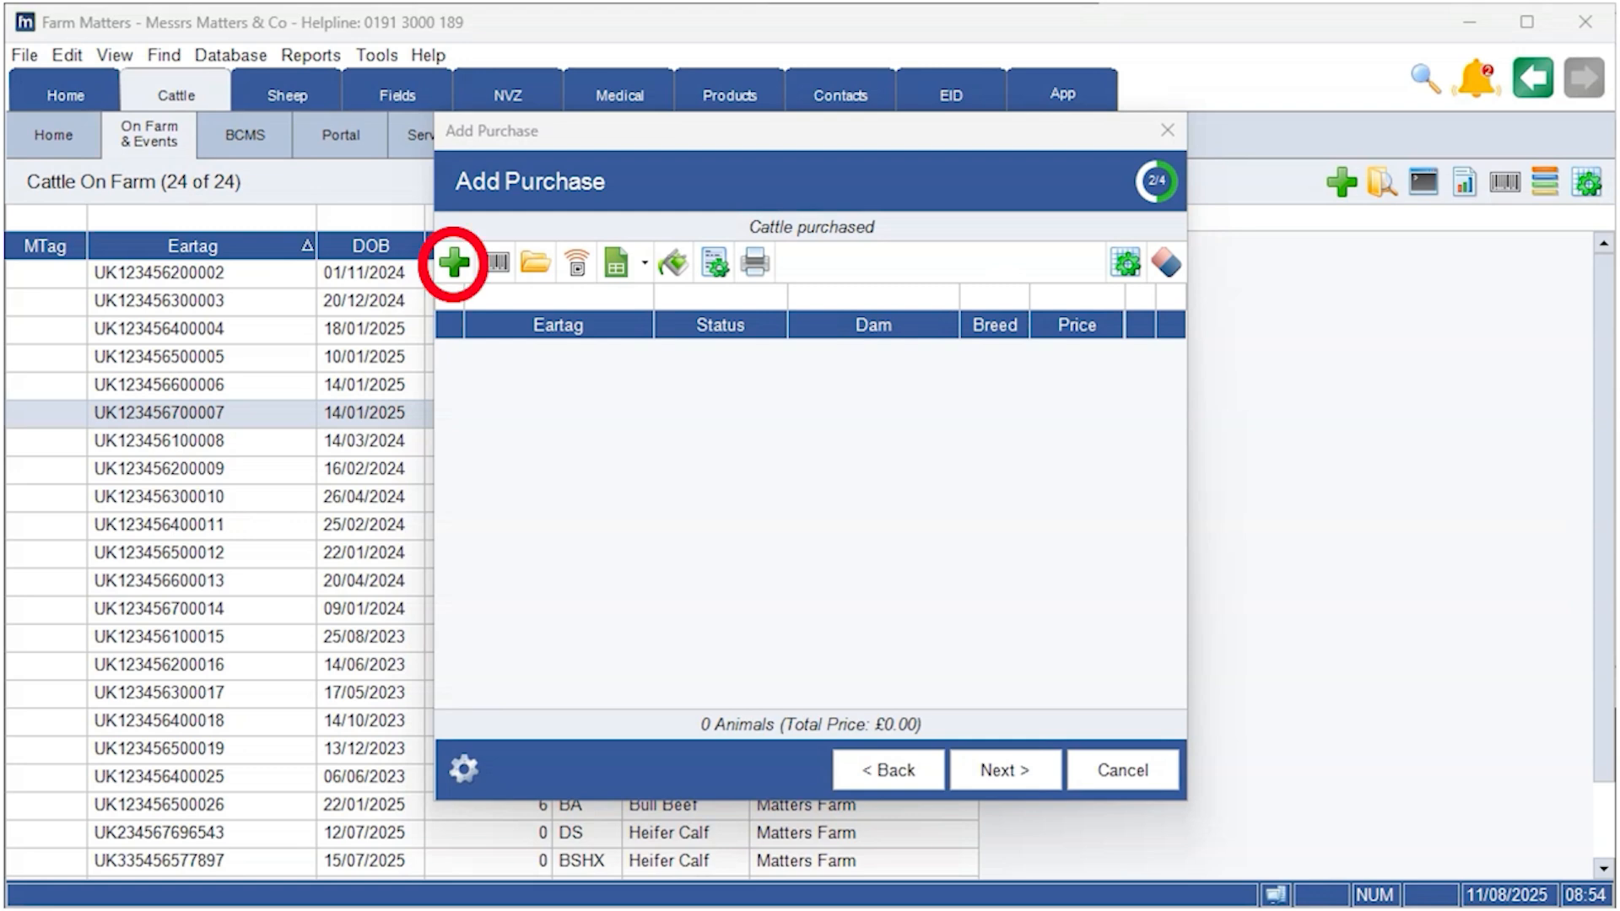
# View the blank entry form for adding an animal to the purchase and close it without saving.
pyautogui.click(454, 262)
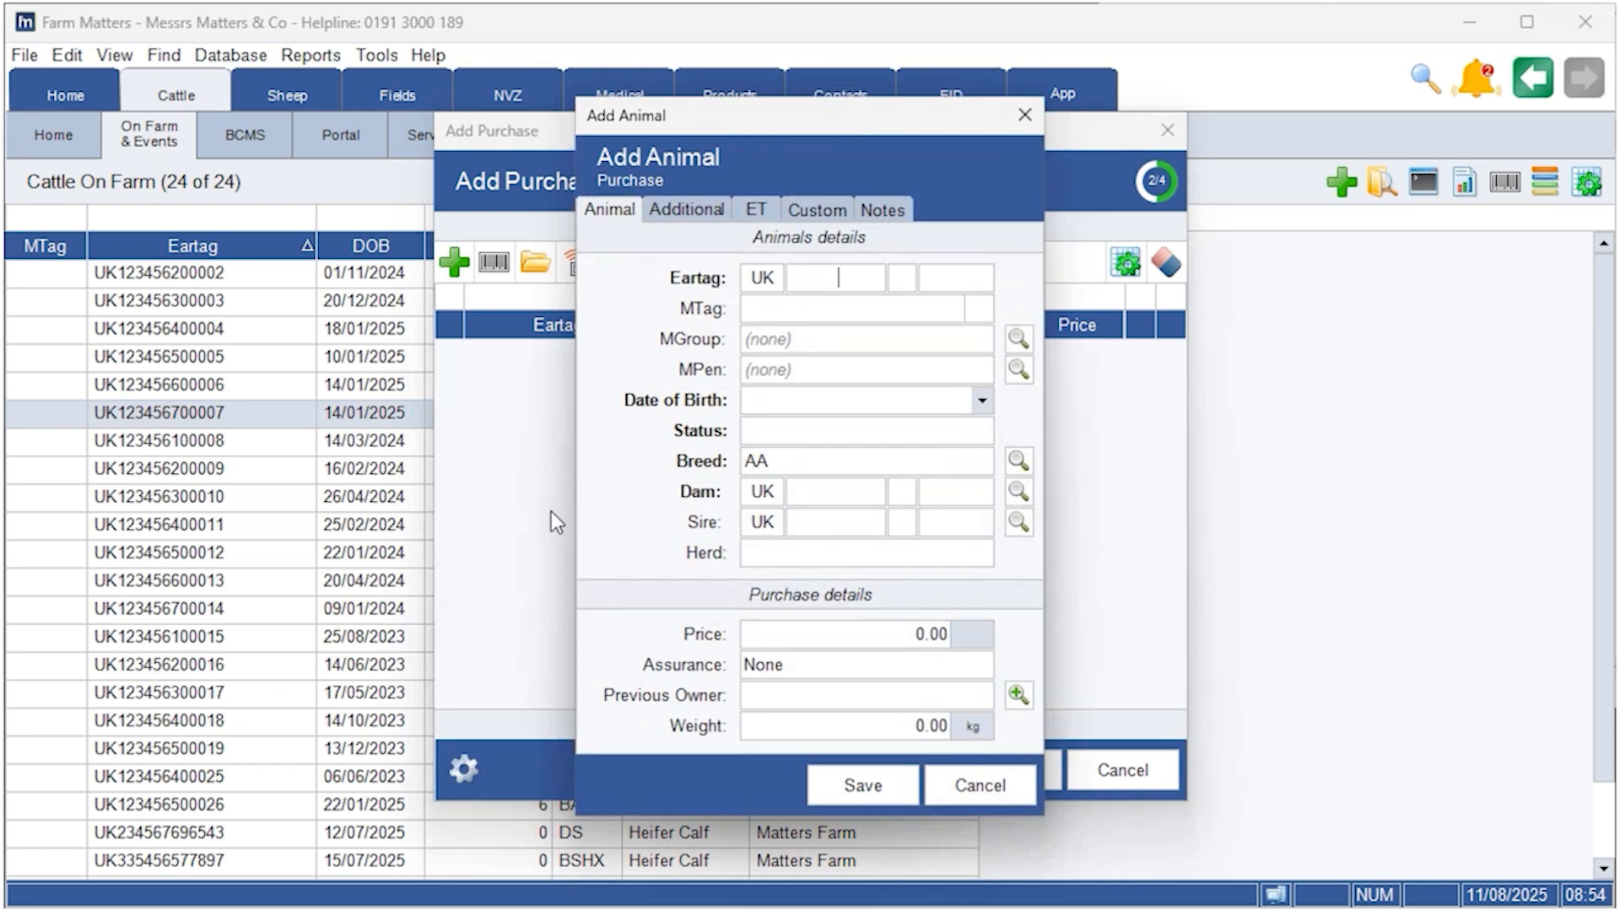
pyautogui.click(936, 780)
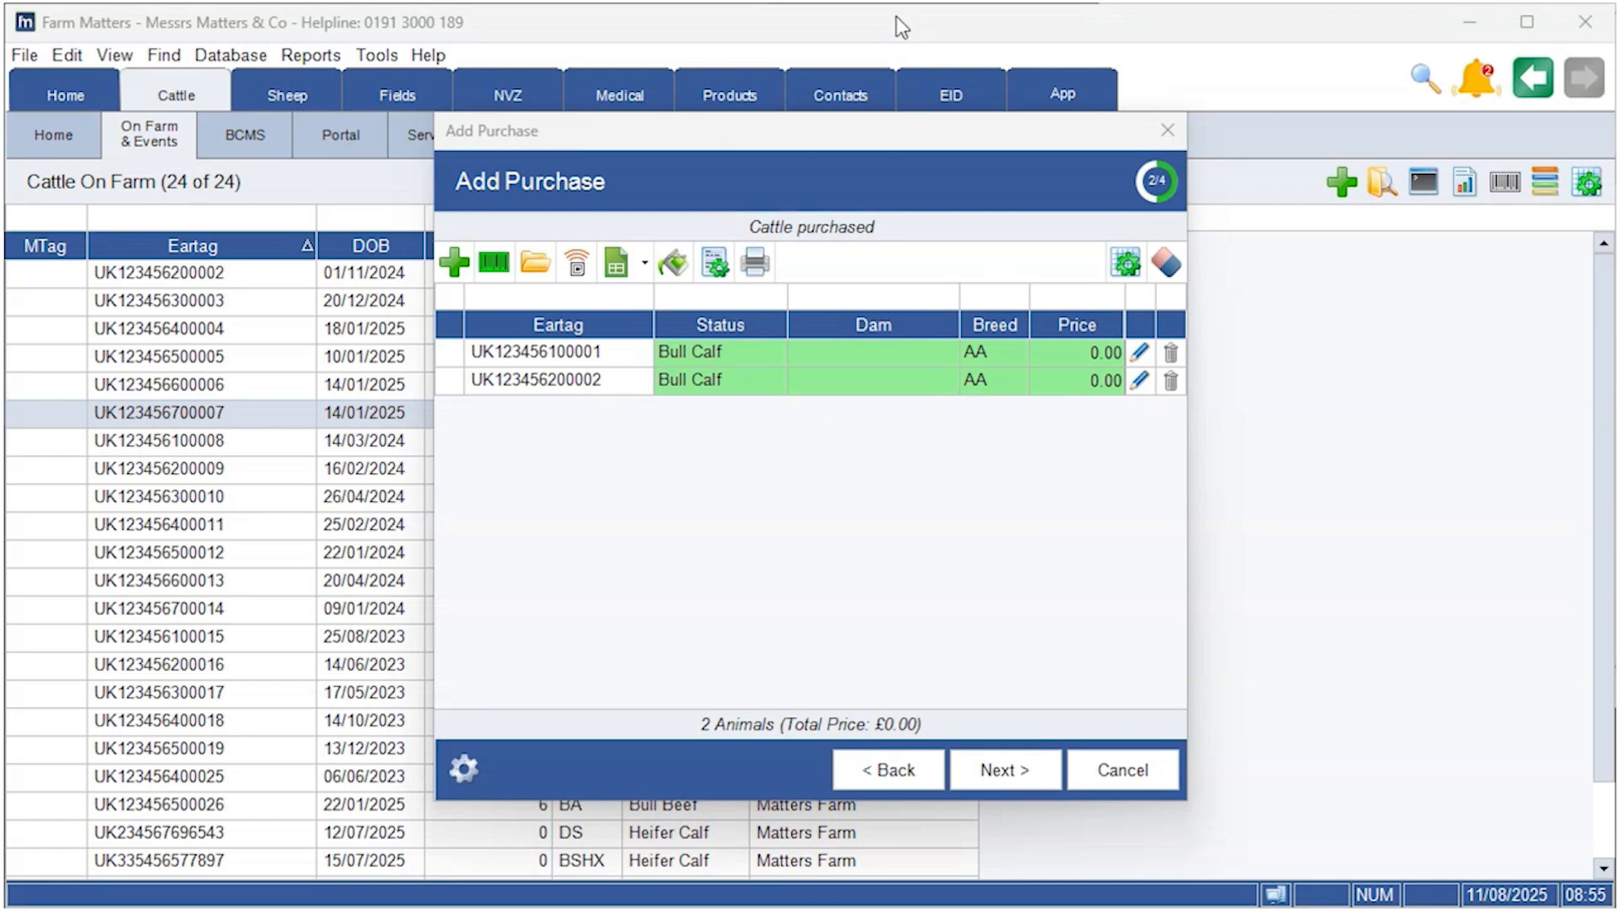
# Set session-only purchase defaults with status Cow and breed GA, and check them in a new animal entry without saving it.
pyautogui.click(713, 264)
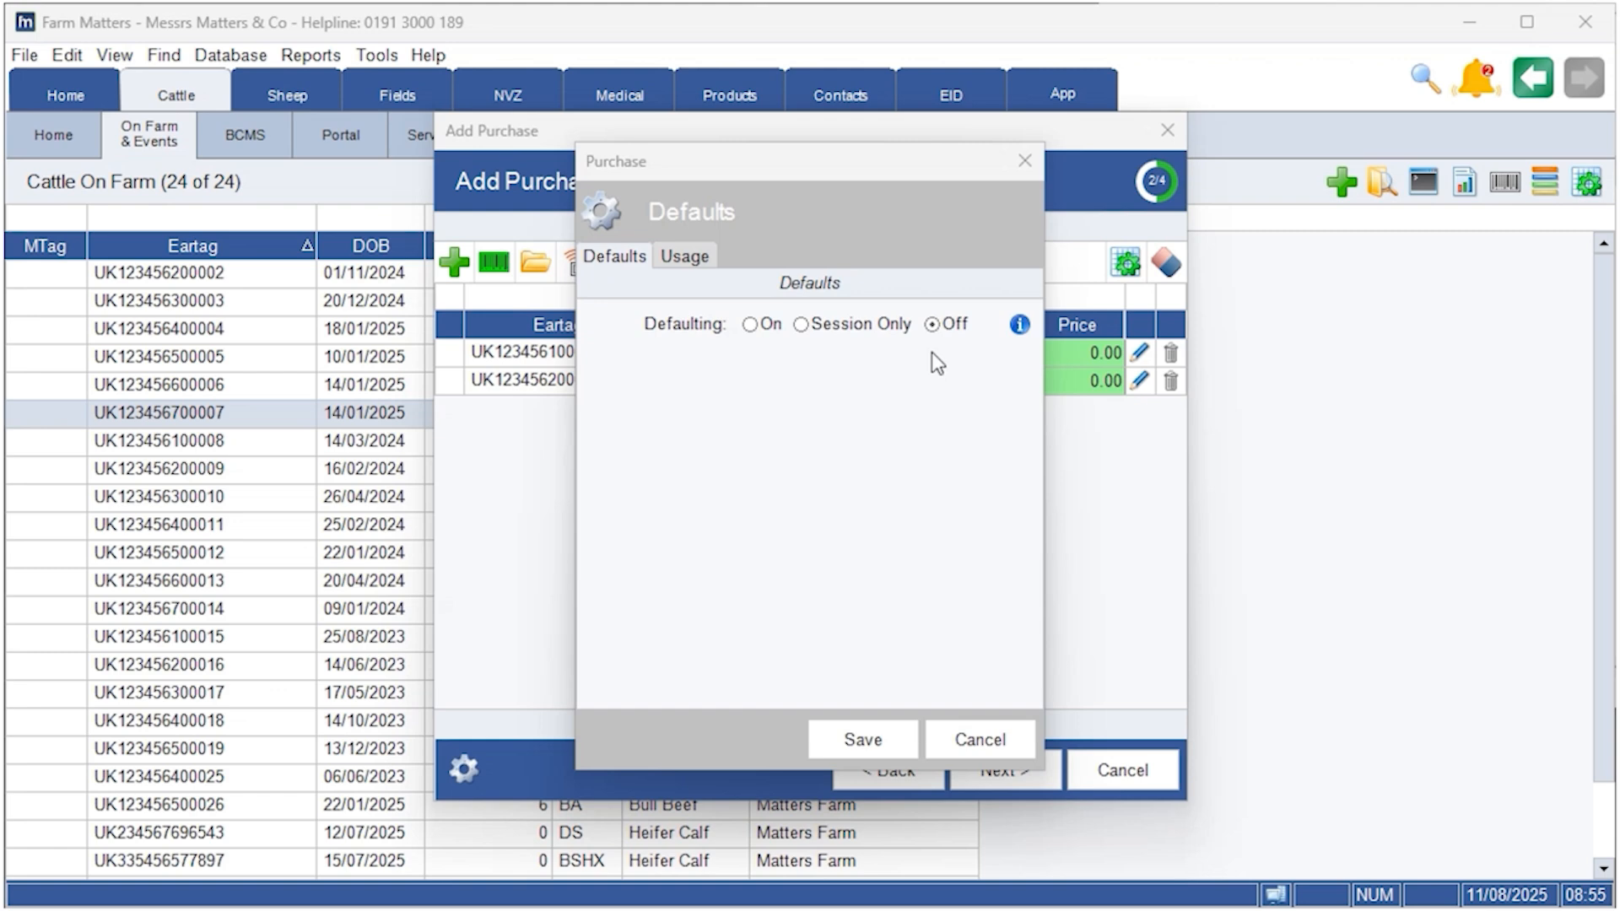
pyautogui.click(856, 332)
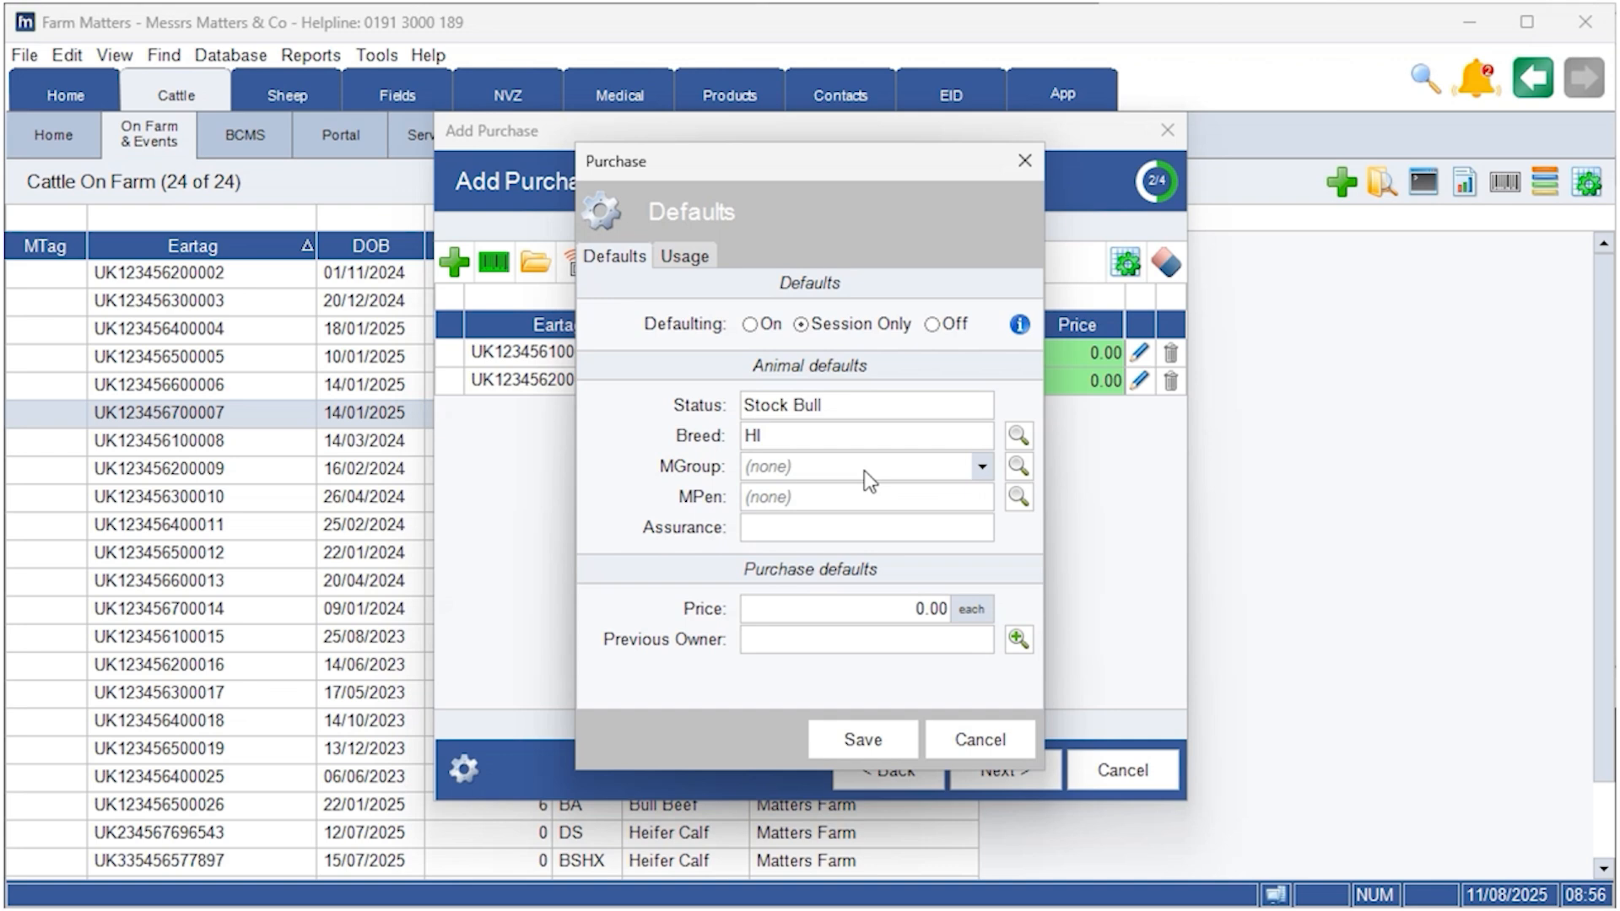
pyautogui.click(936, 412)
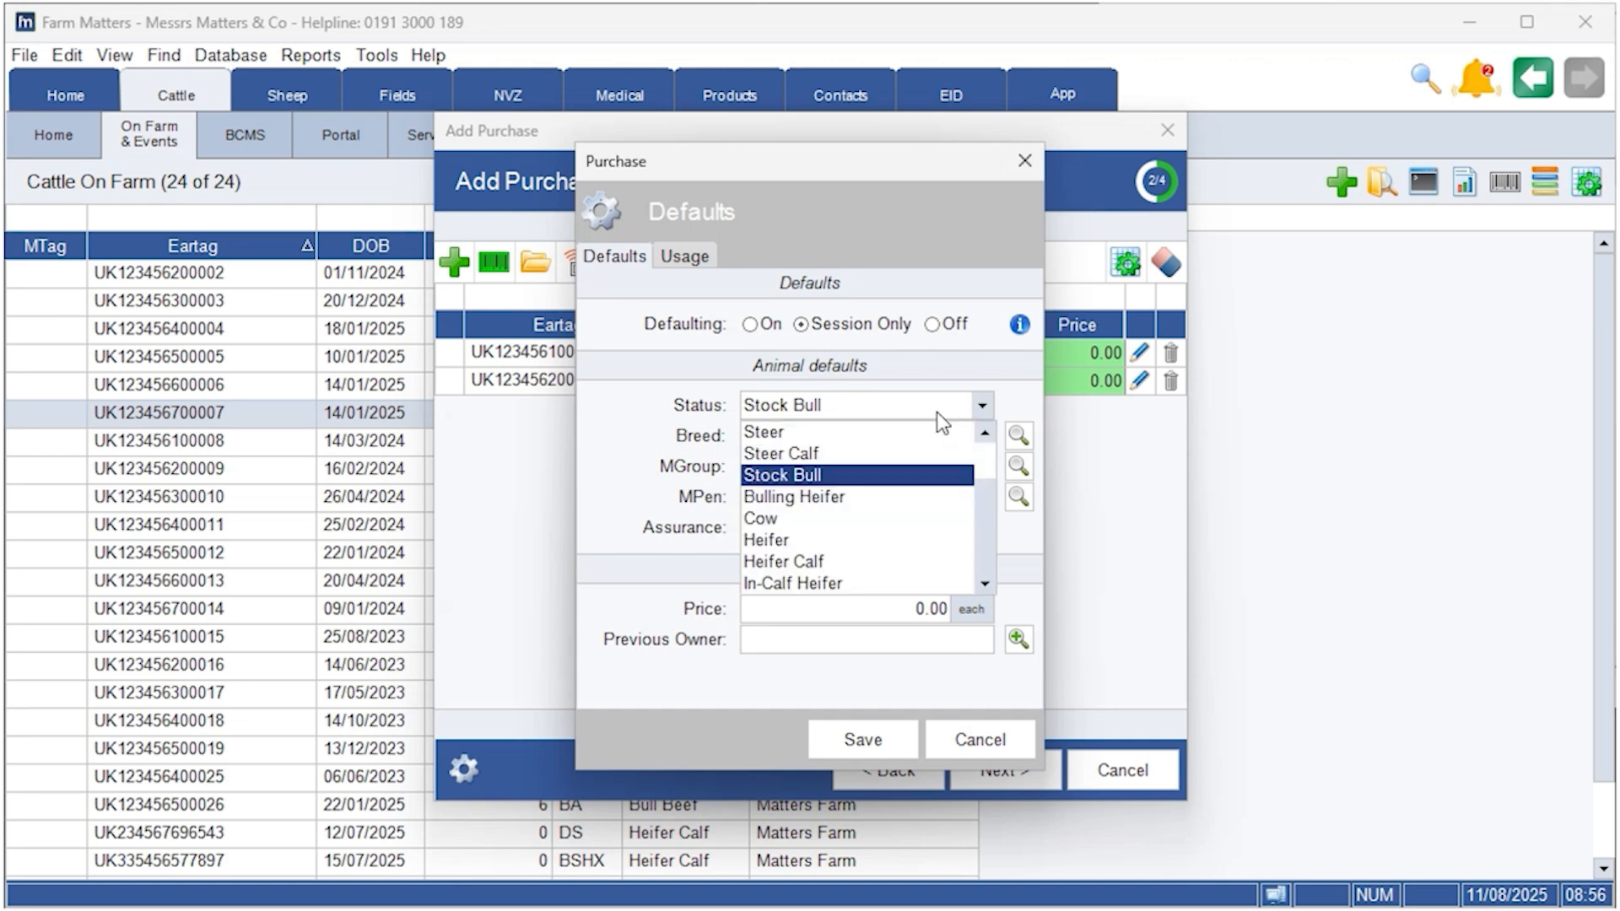
pyautogui.click(891, 518)
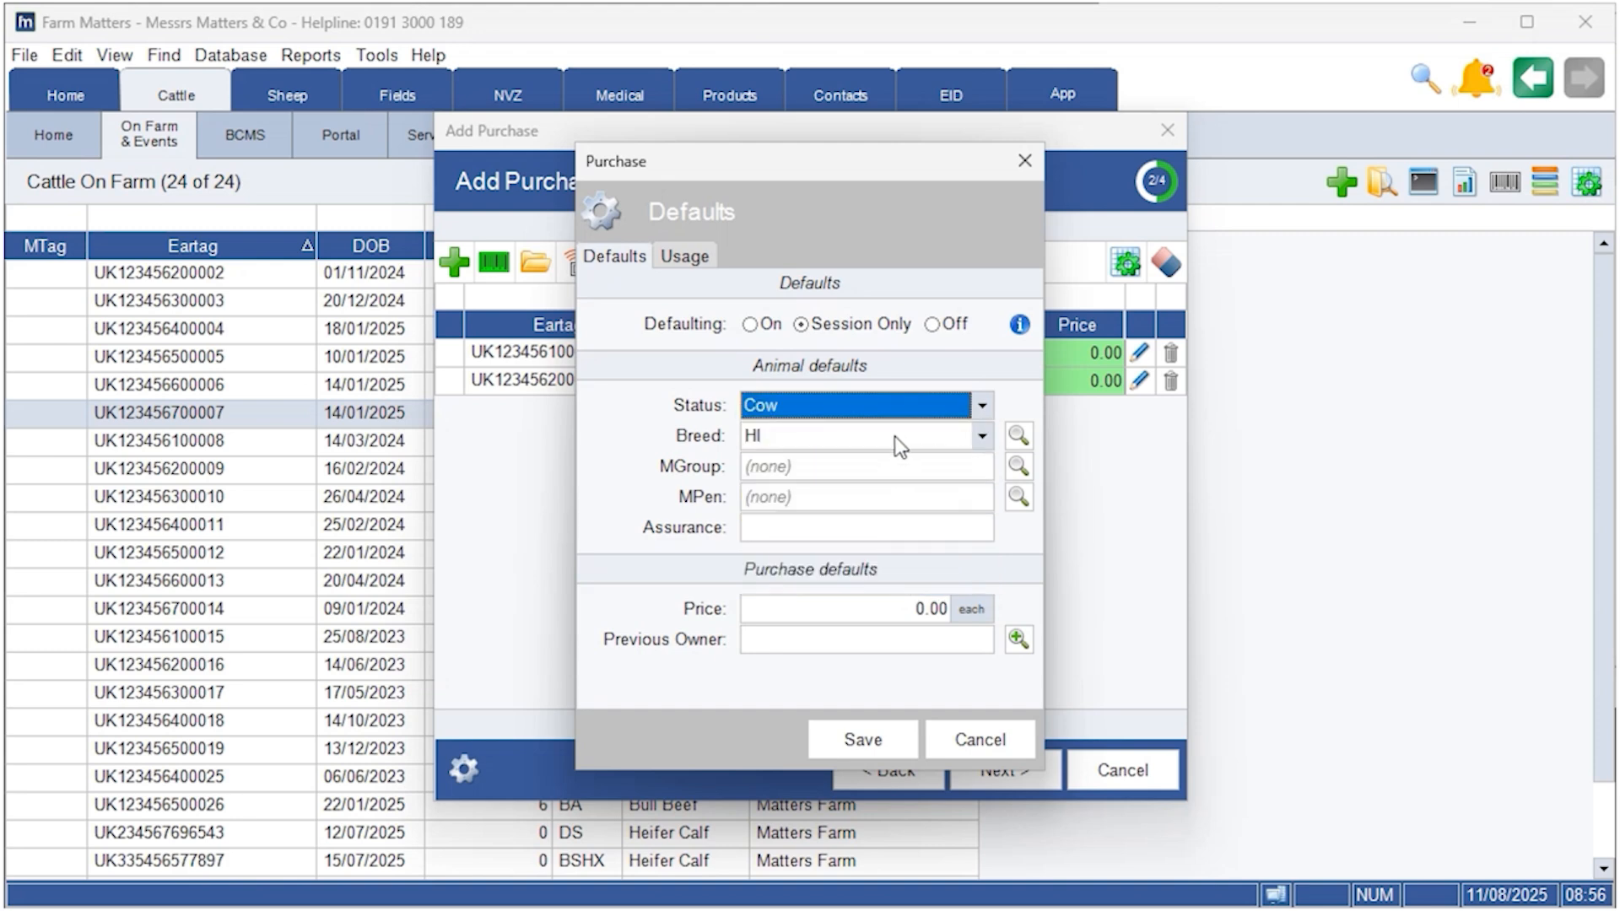
pyautogui.click(896, 436)
pyautogui.click(892, 539)
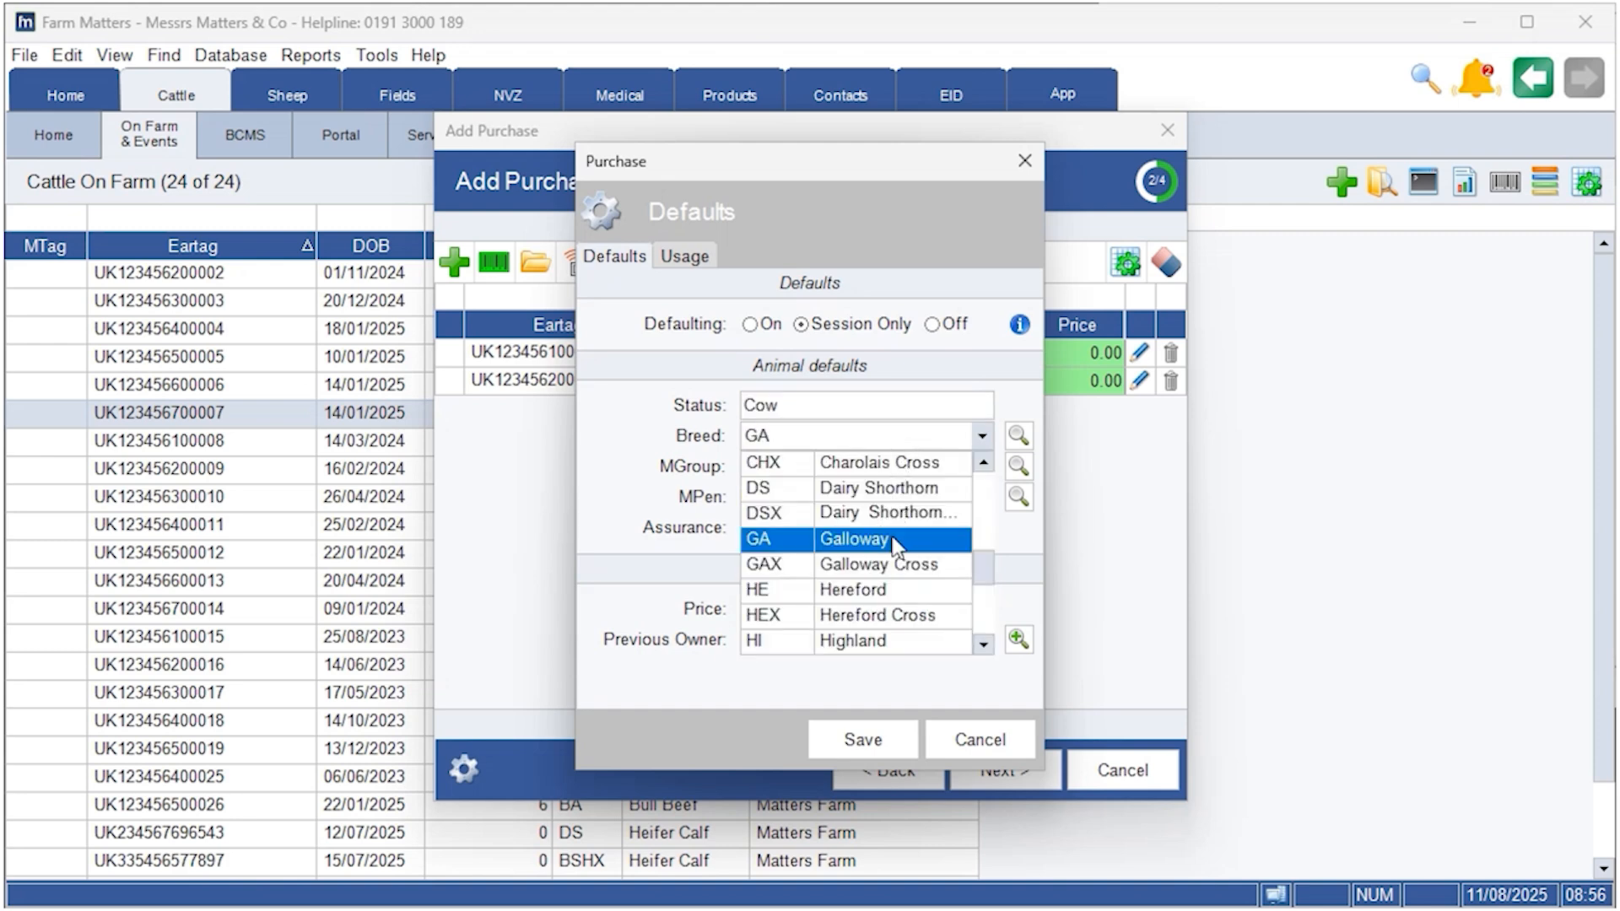
pyautogui.click(892, 541)
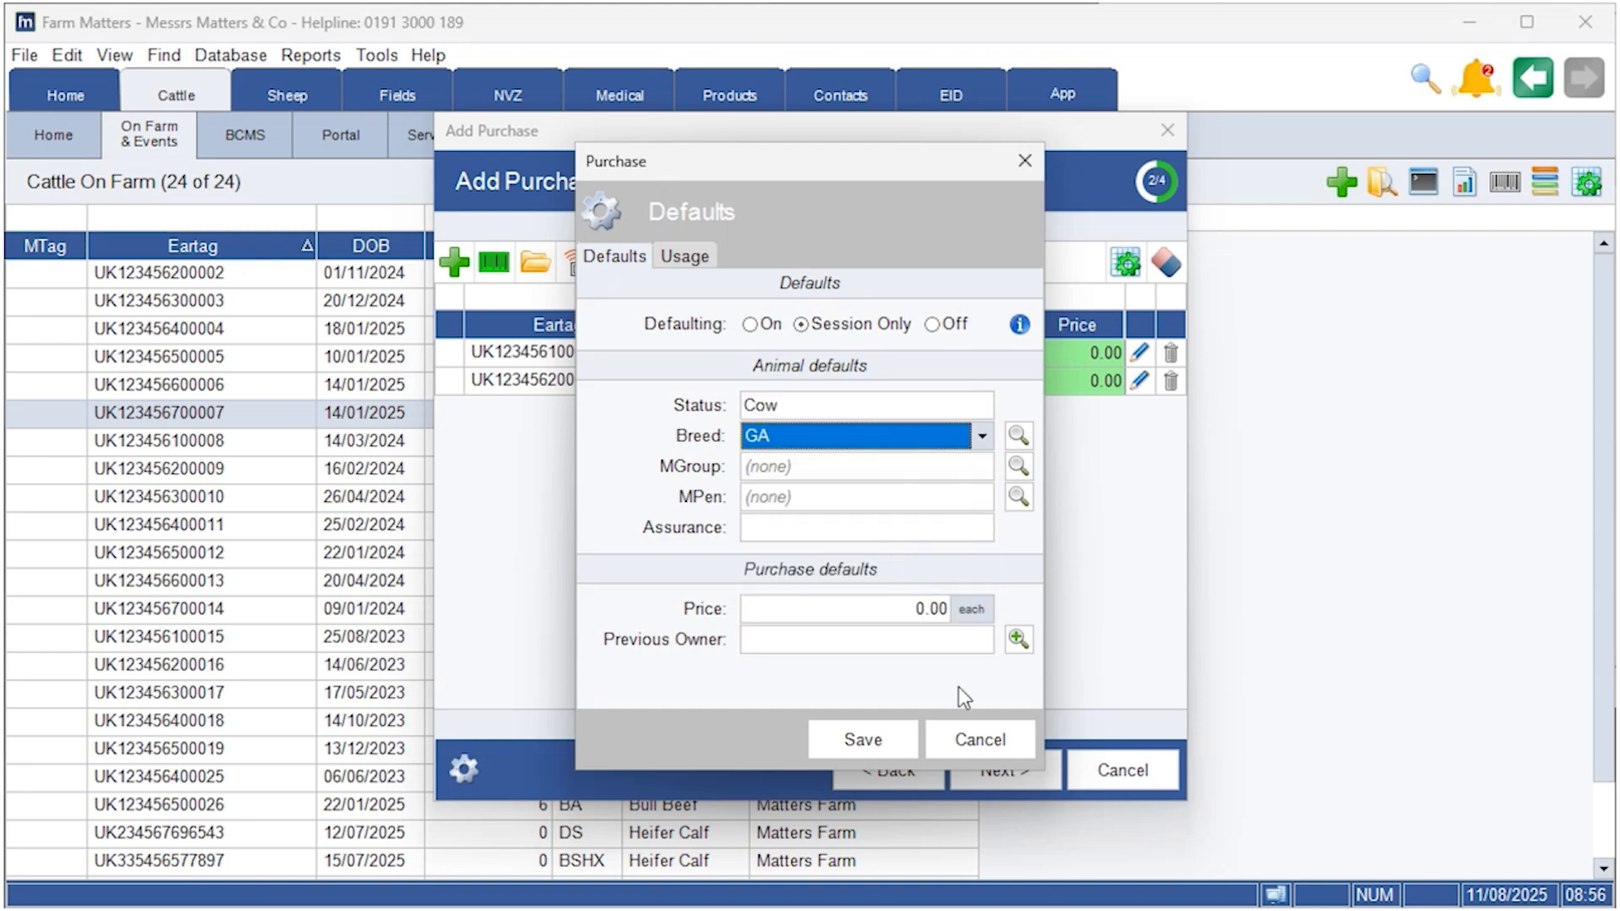
pyautogui.click(863, 740)
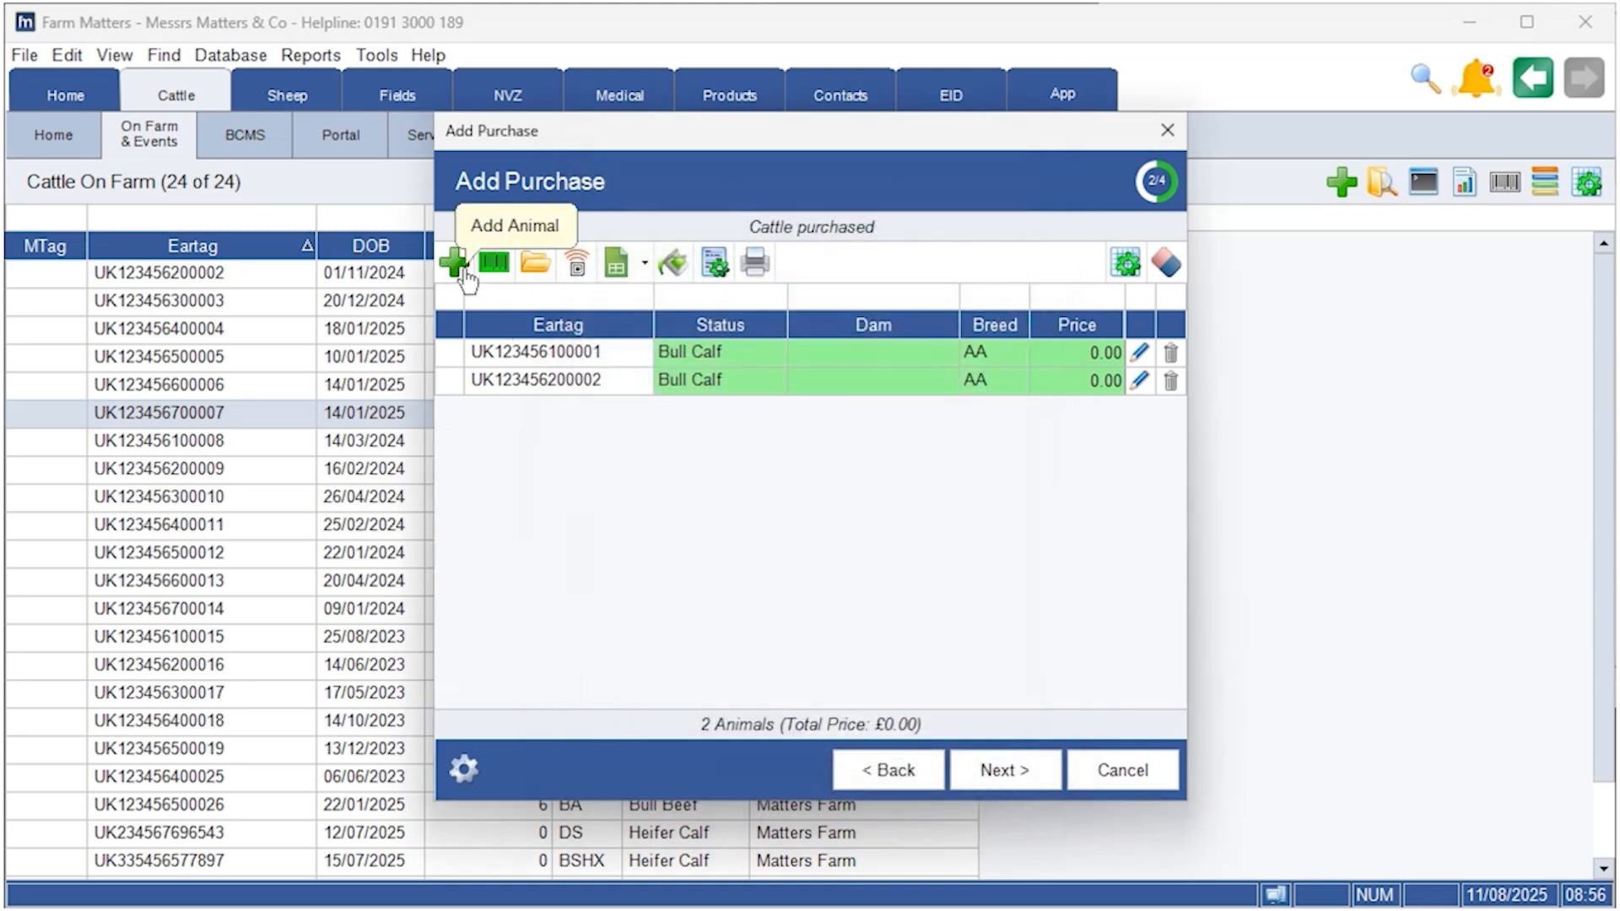
pyautogui.click(455, 263)
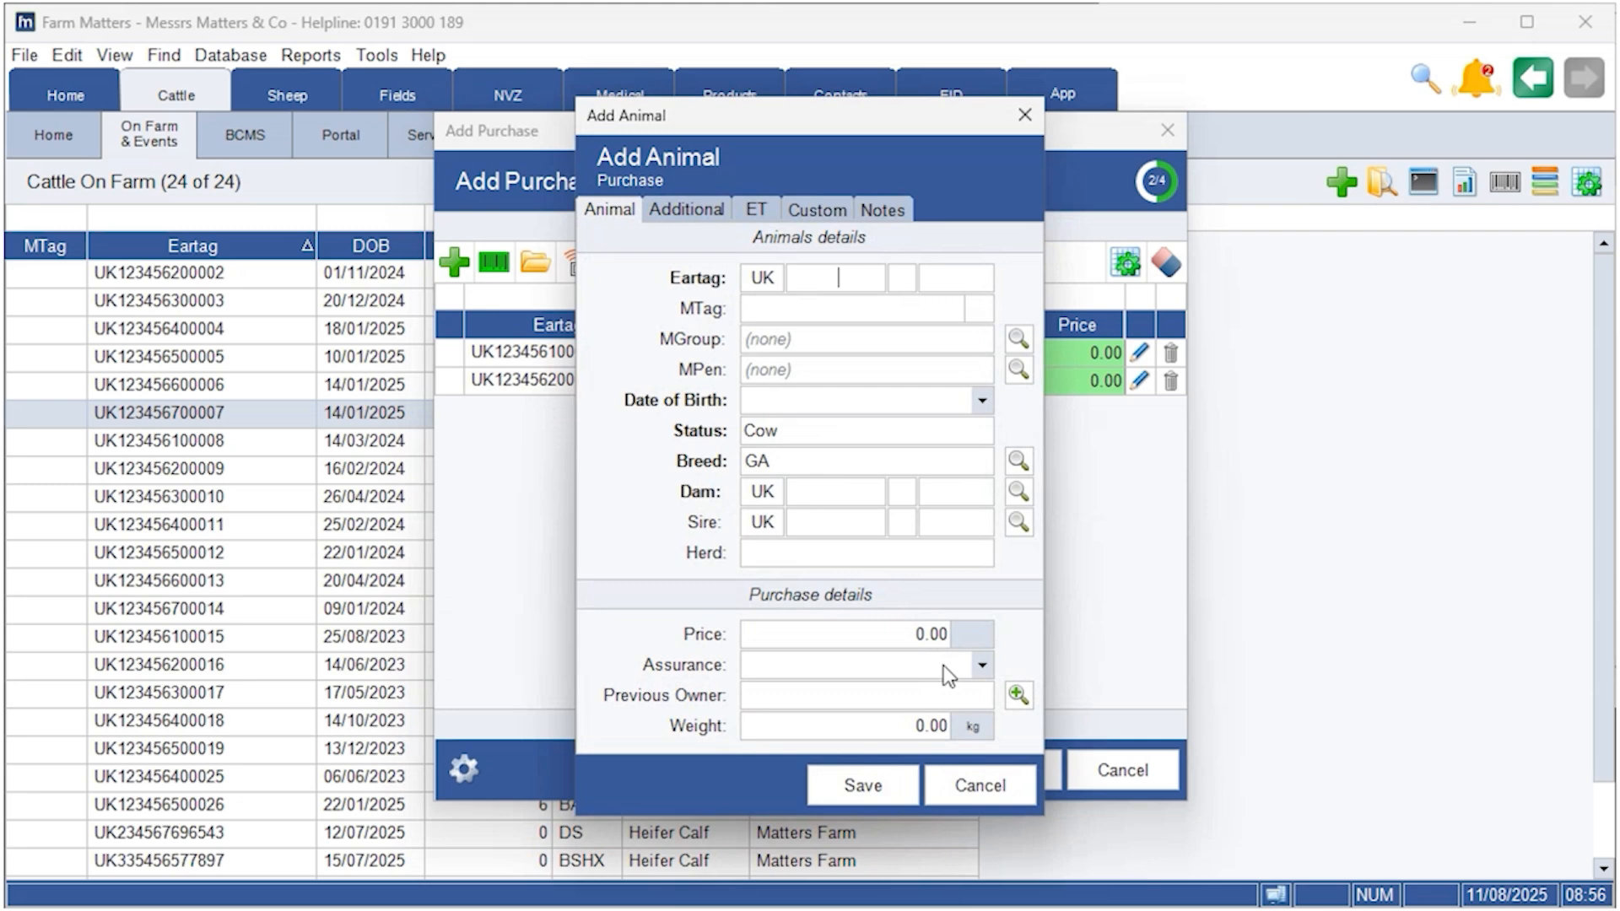
pyautogui.click(991, 795)
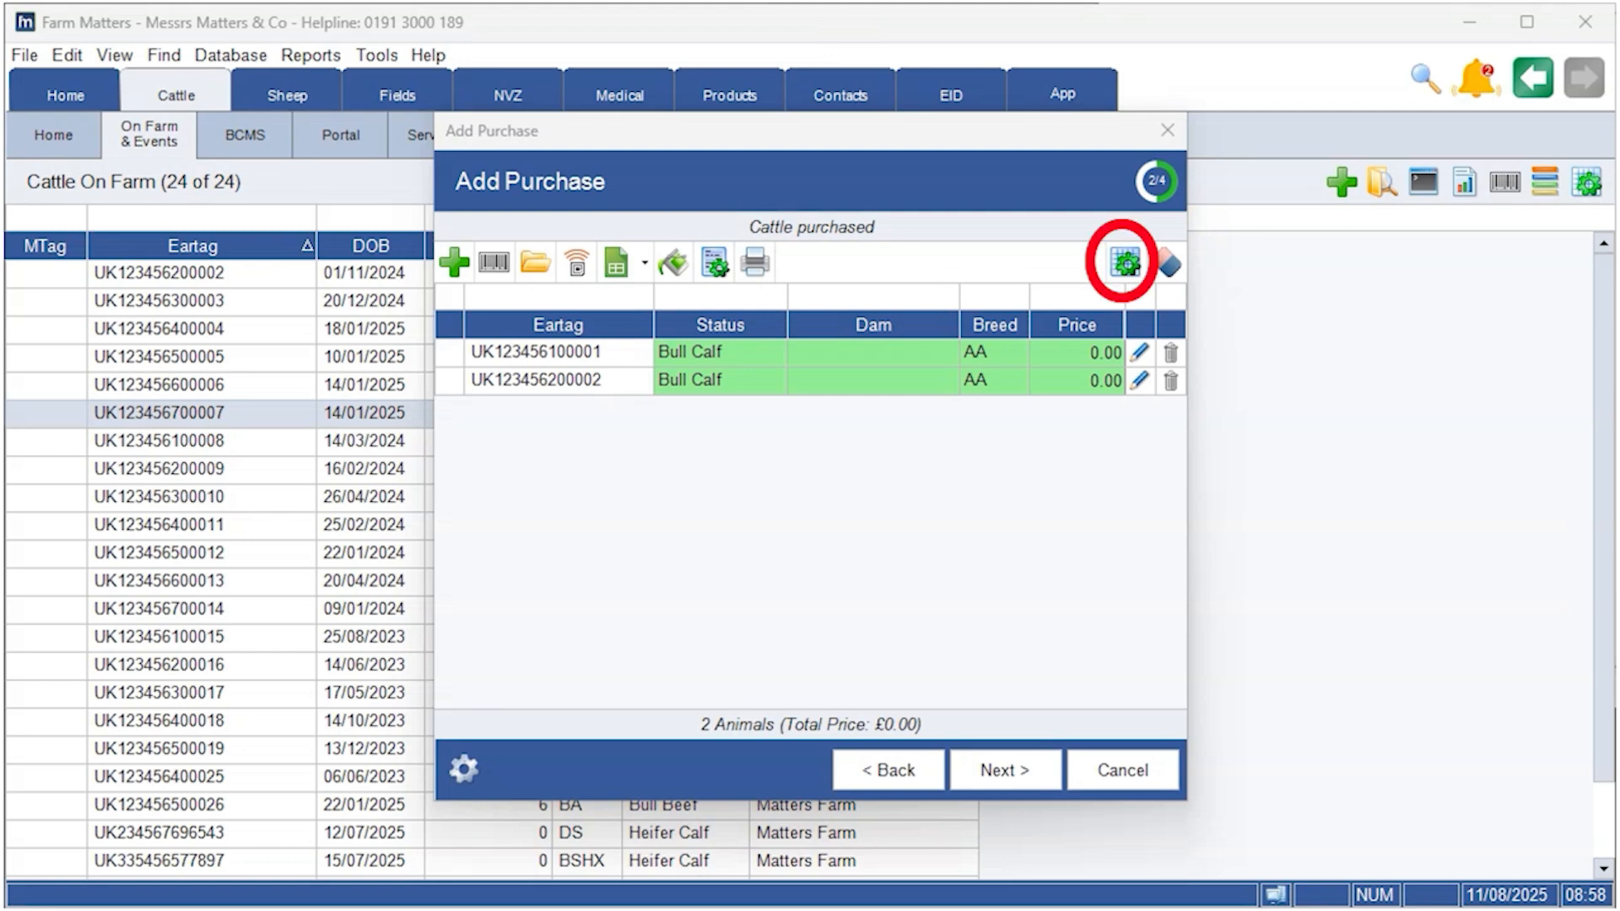
# Add the Weight column to the cattle purchased grid.
pyautogui.click(1126, 263)
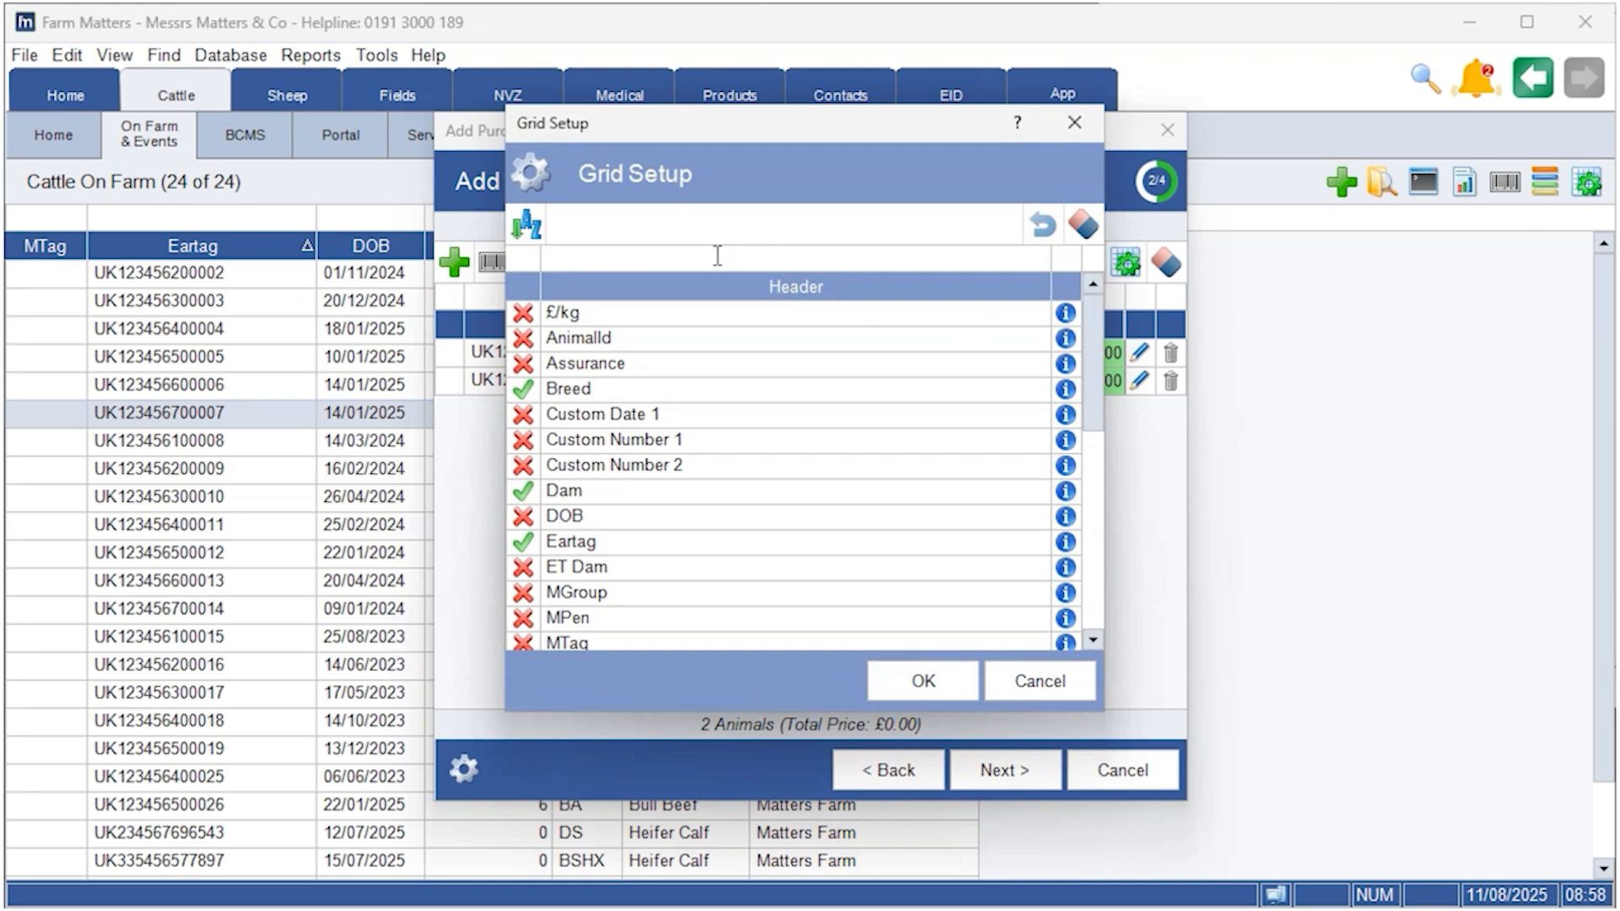
pyautogui.write('we')
pyautogui.click(523, 314)
pyautogui.click(923, 684)
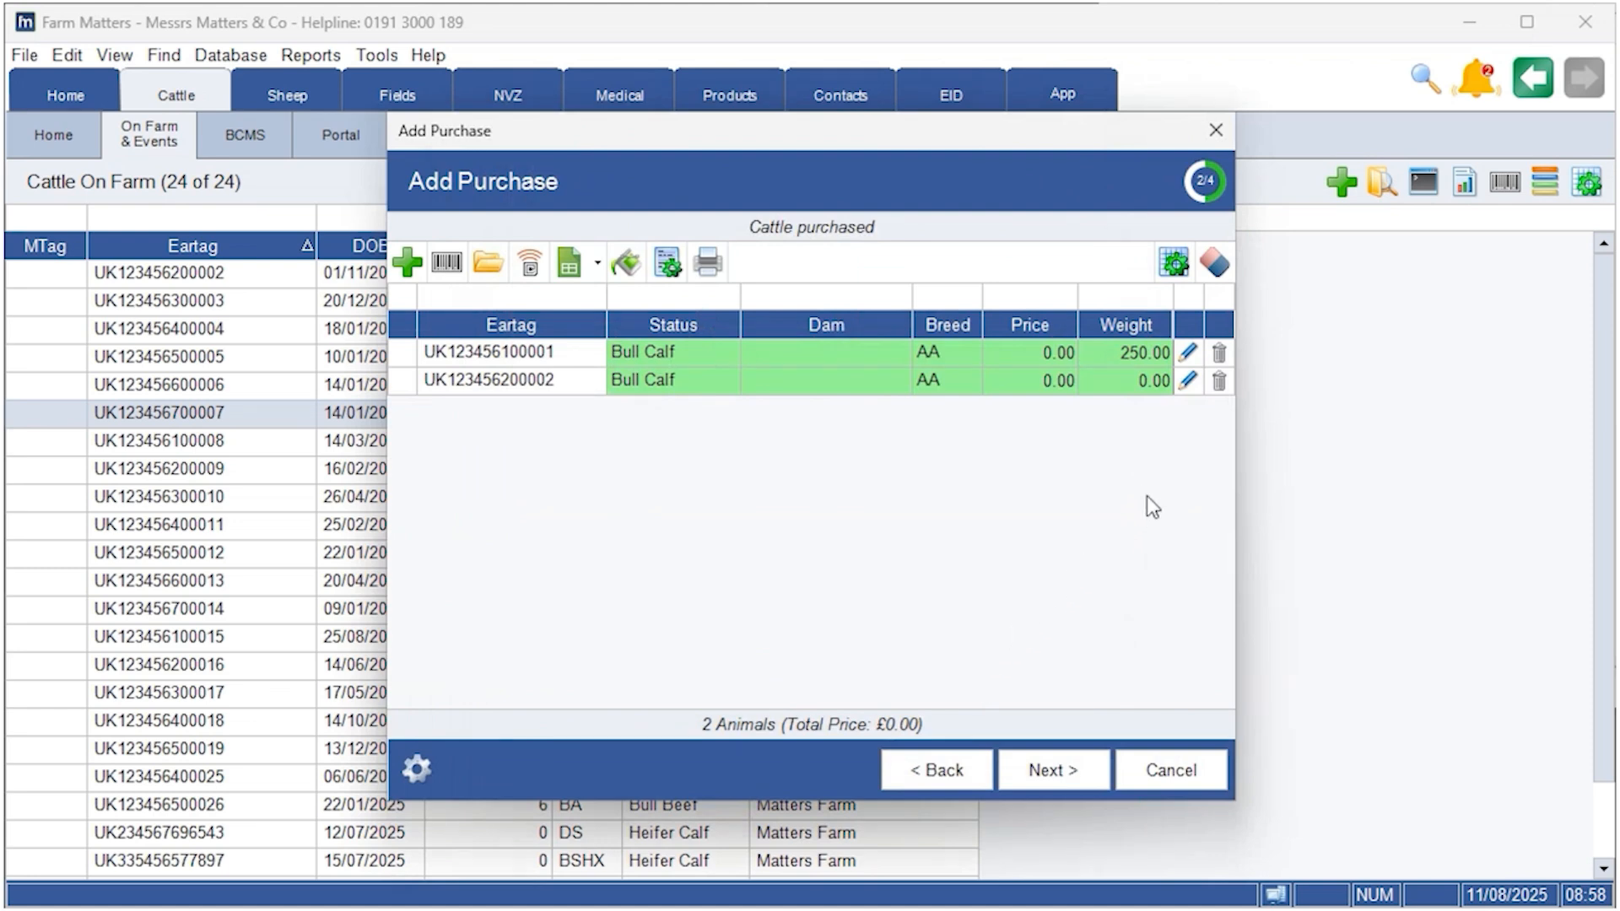
# Complete the purchase without notes, leaving the movements set for the BCMS submission list and no batches created.
pyautogui.click(1043, 776)
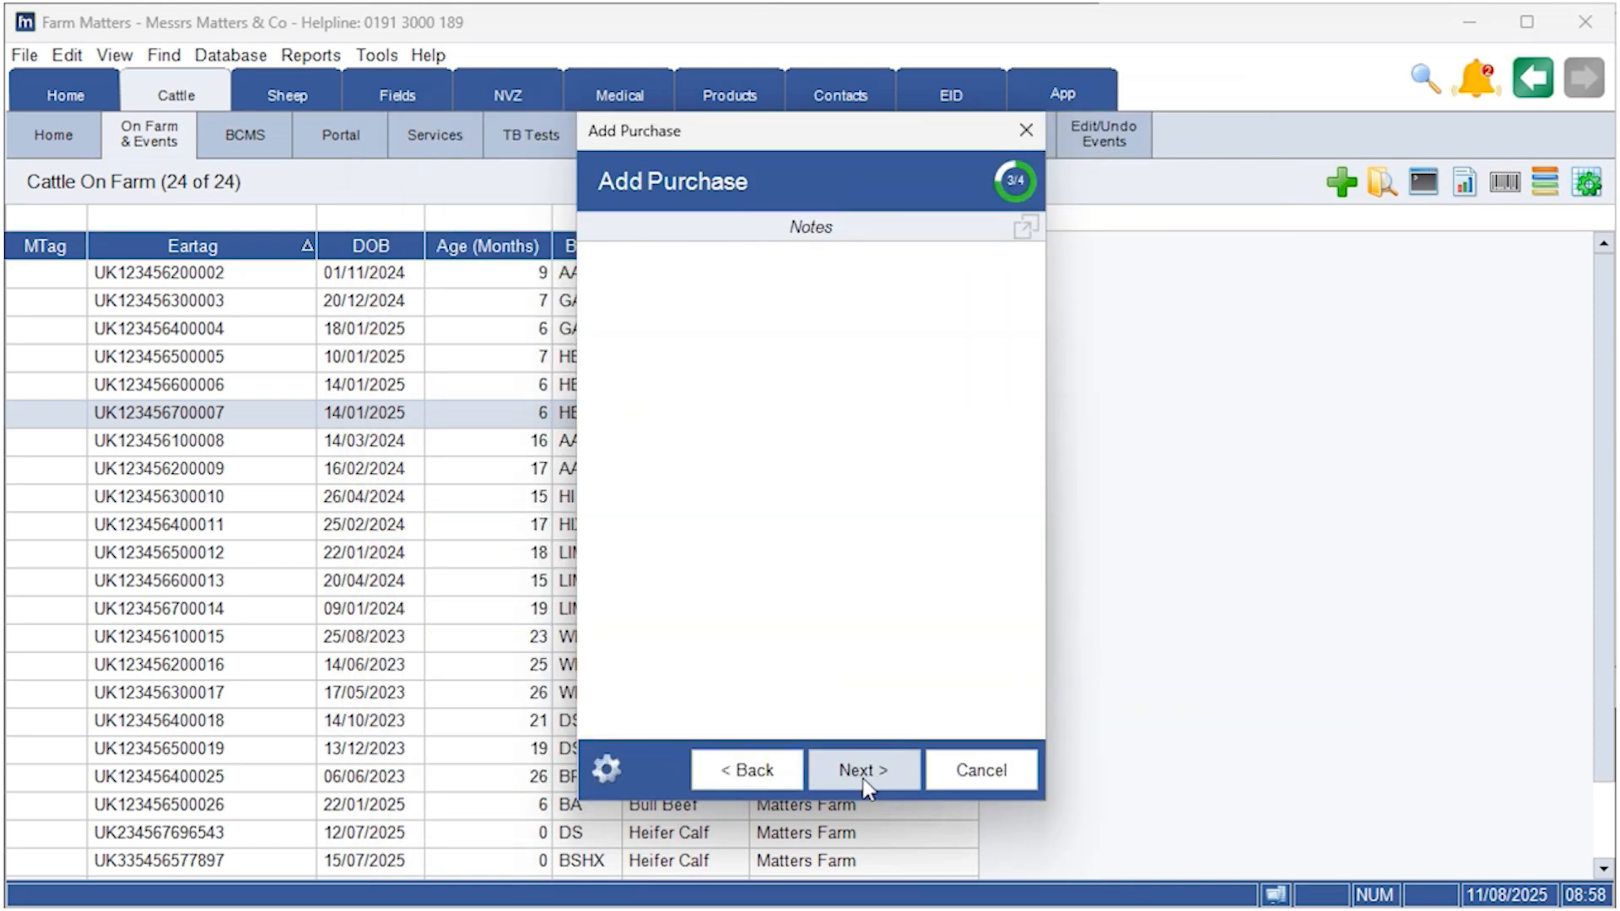
pyautogui.click(869, 771)
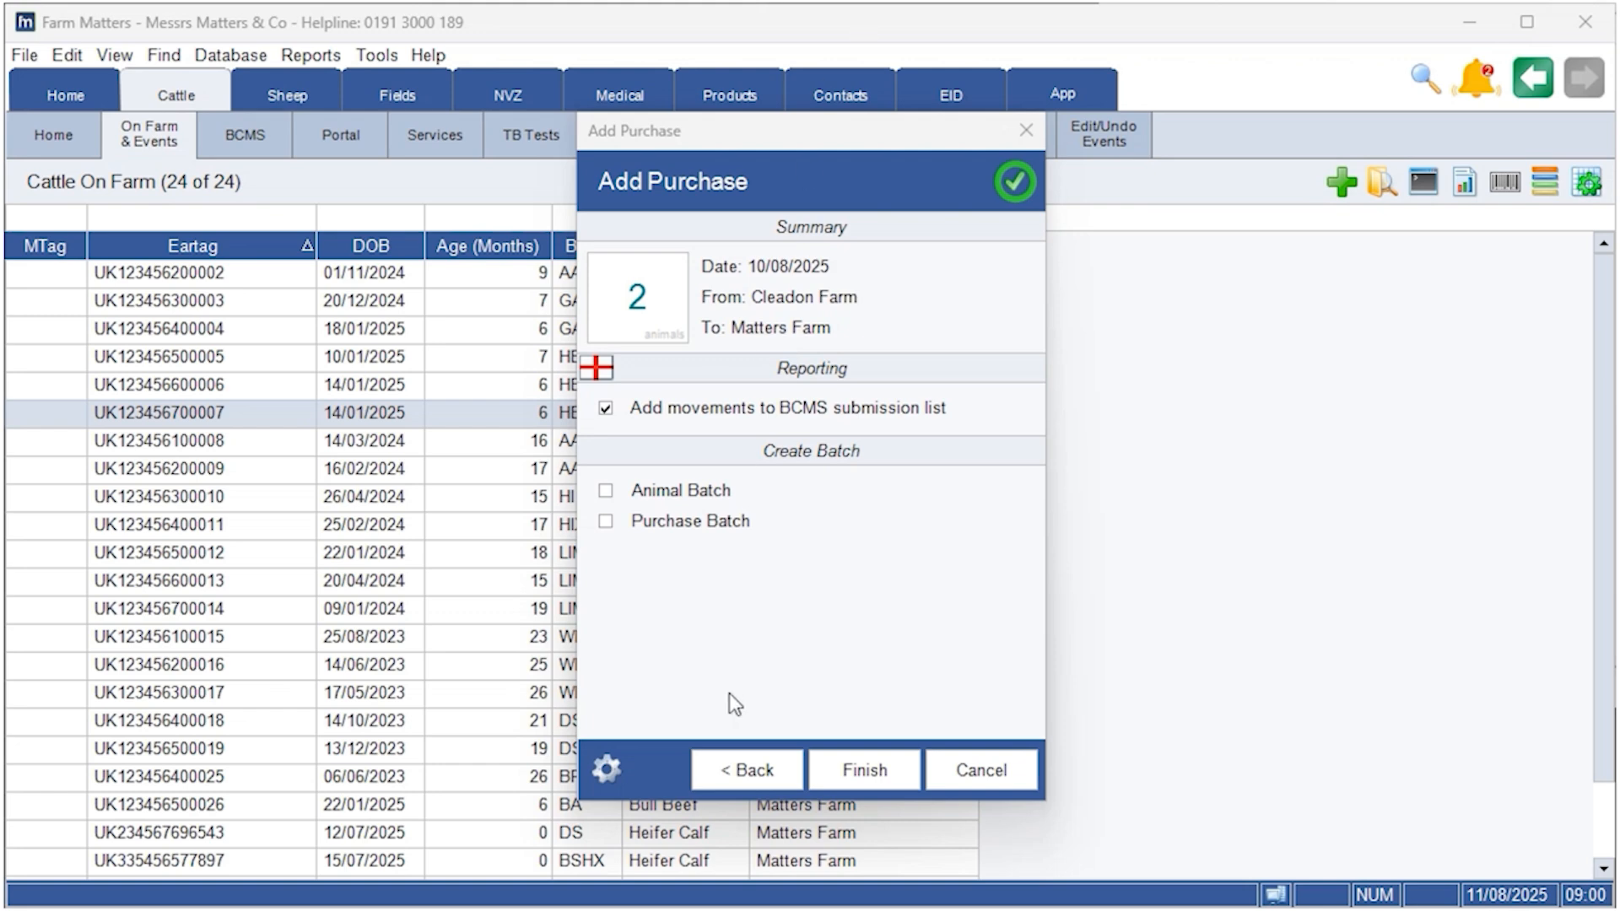
pyautogui.click(863, 769)
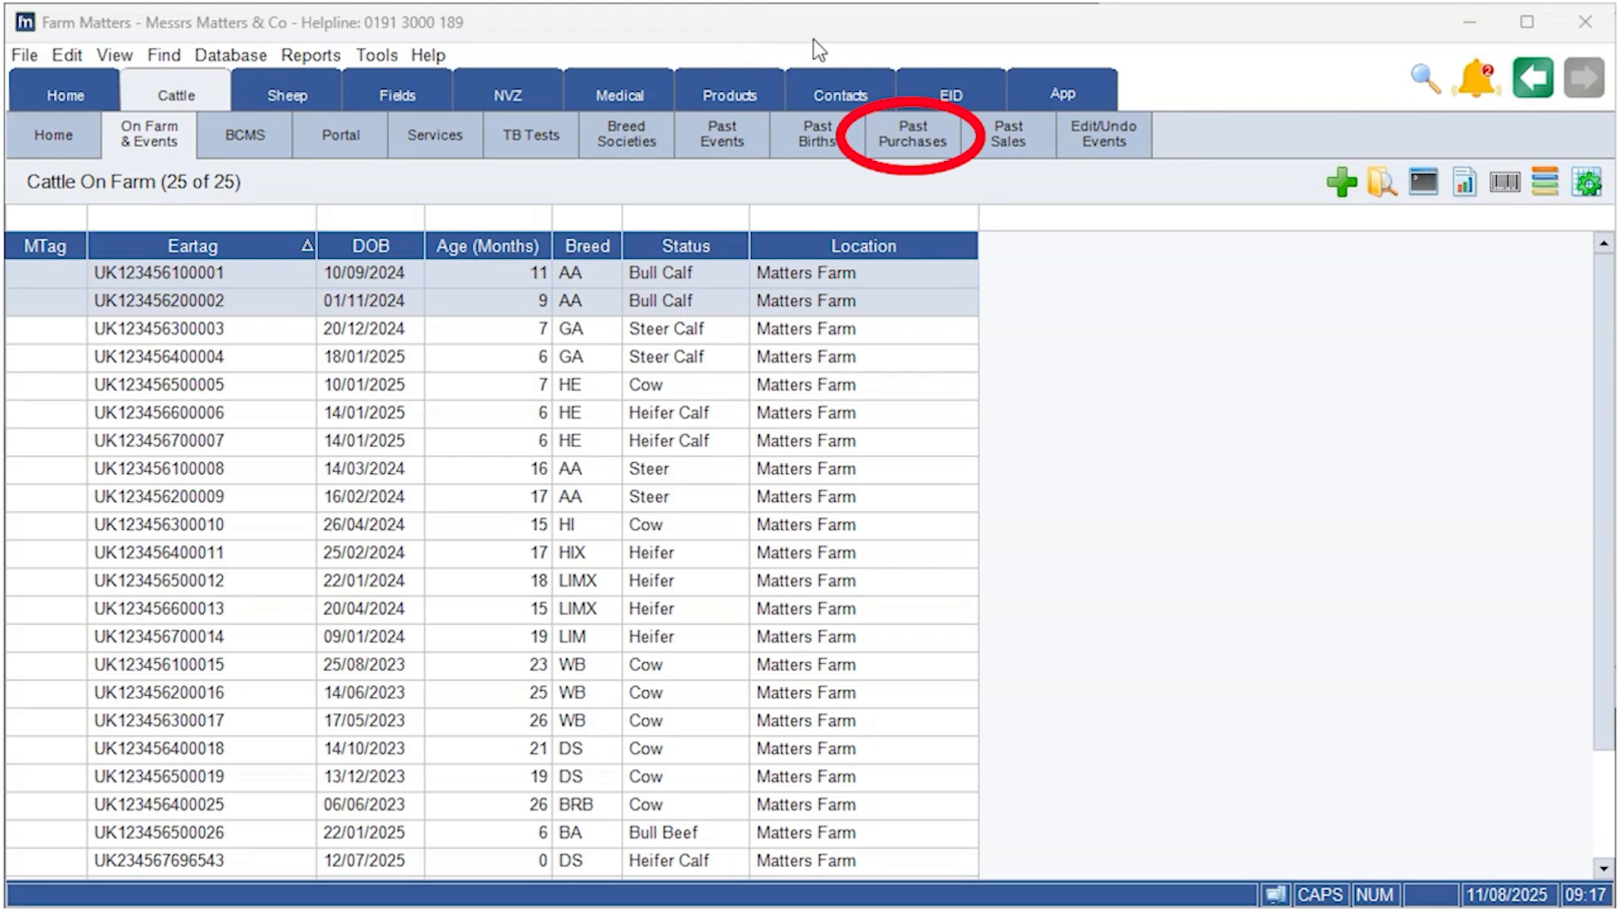
pyautogui.click(917, 145)
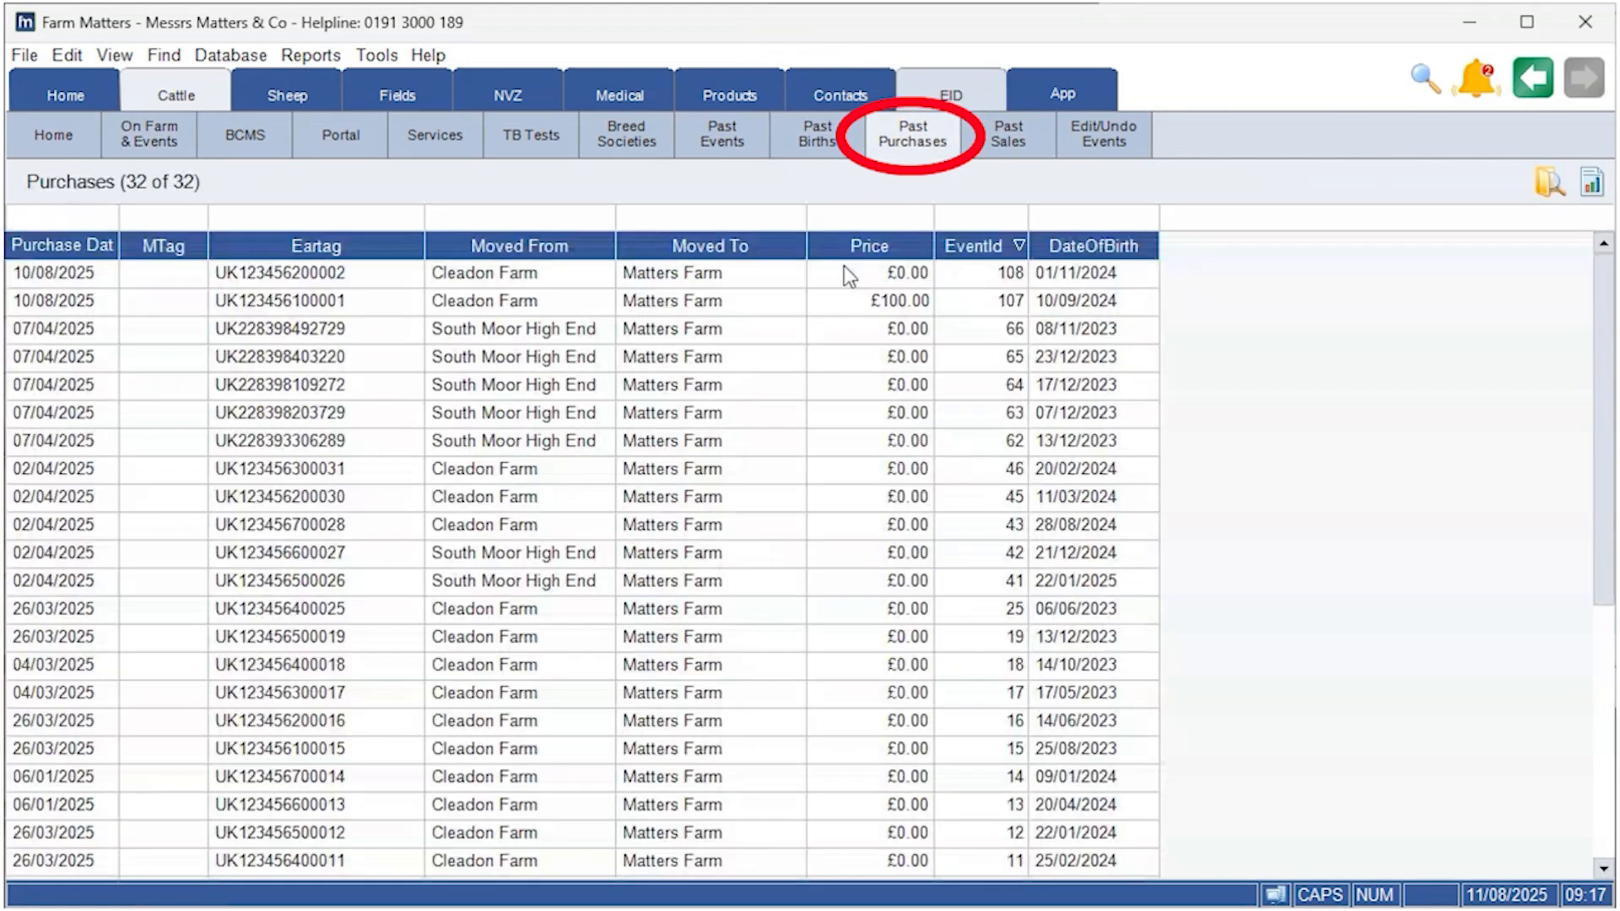
pyautogui.rightClick(286, 268)
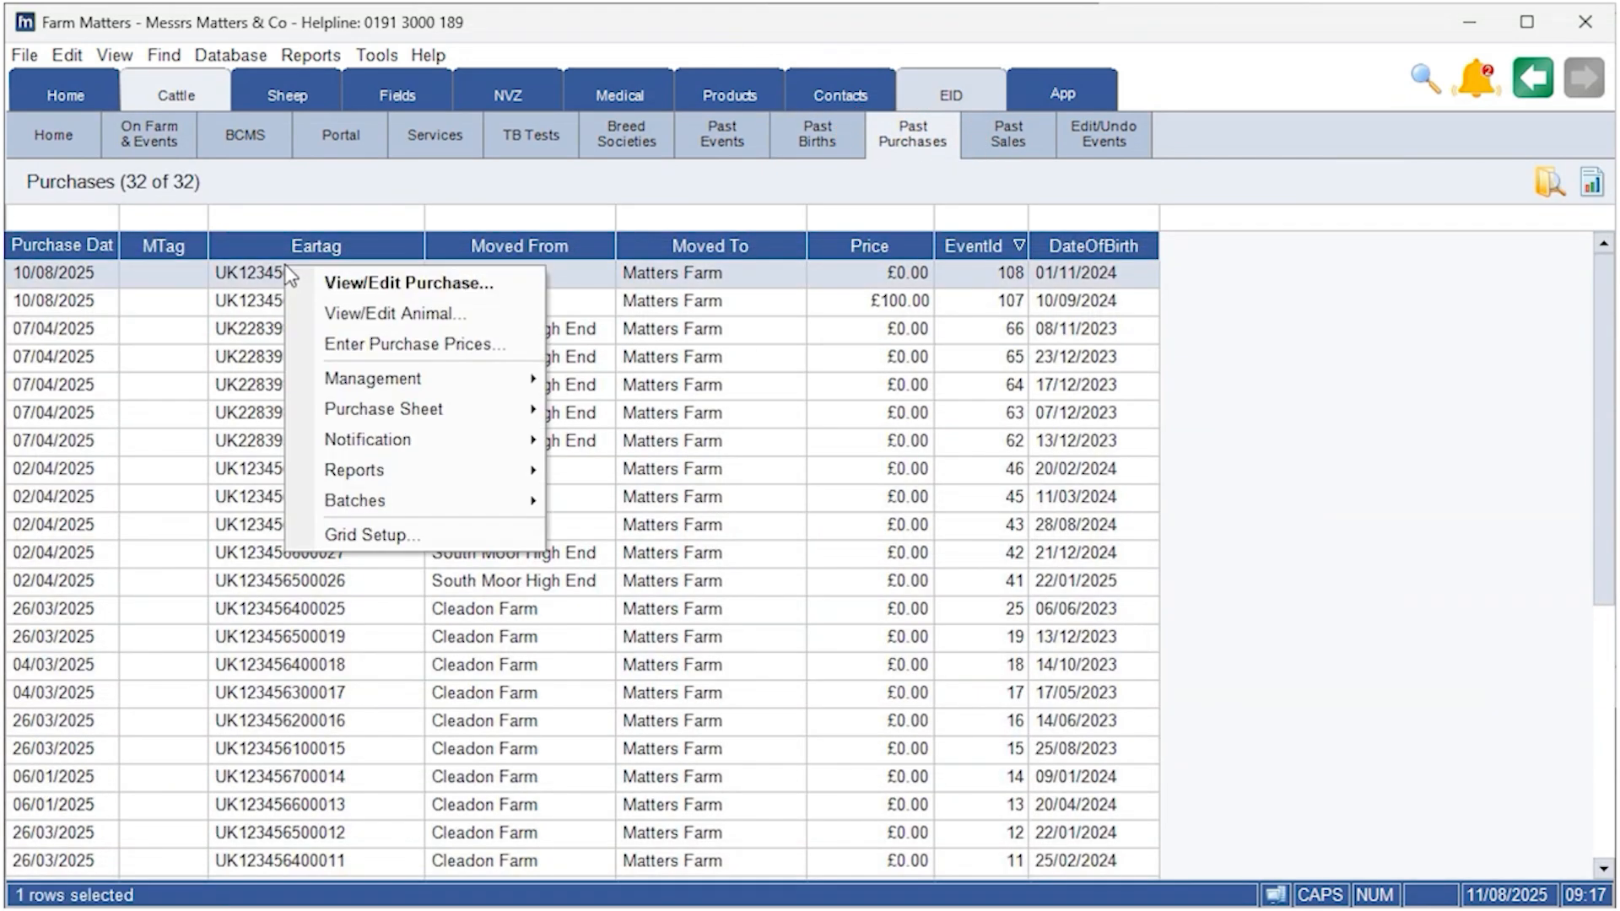
pyautogui.click(469, 355)
pyautogui.click(884, 353)
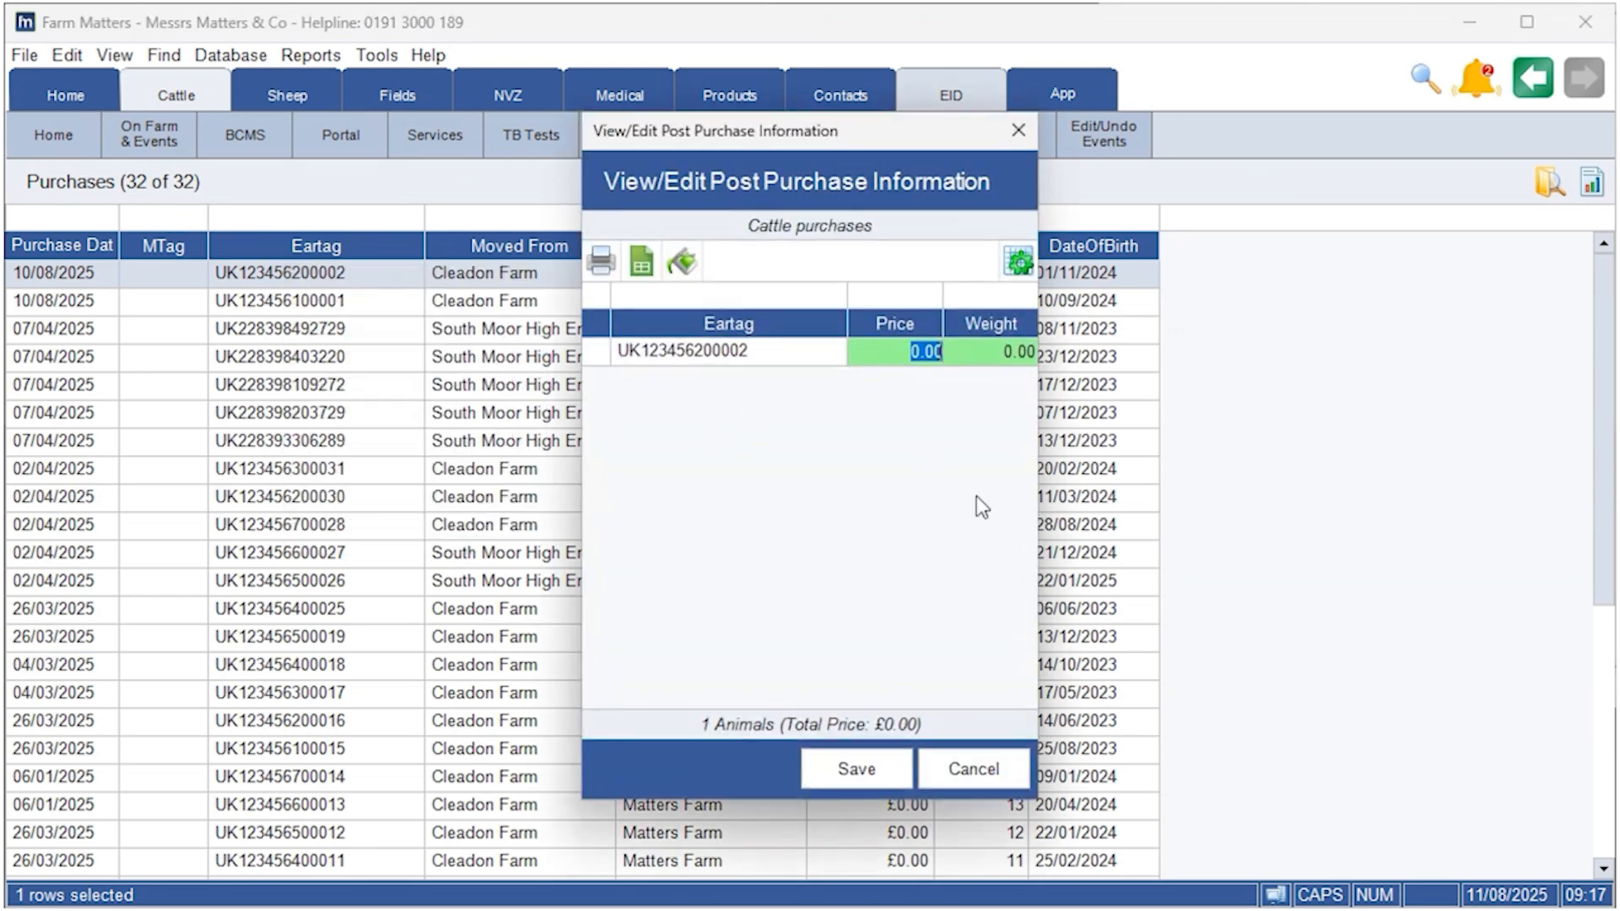
pyautogui.write('125')
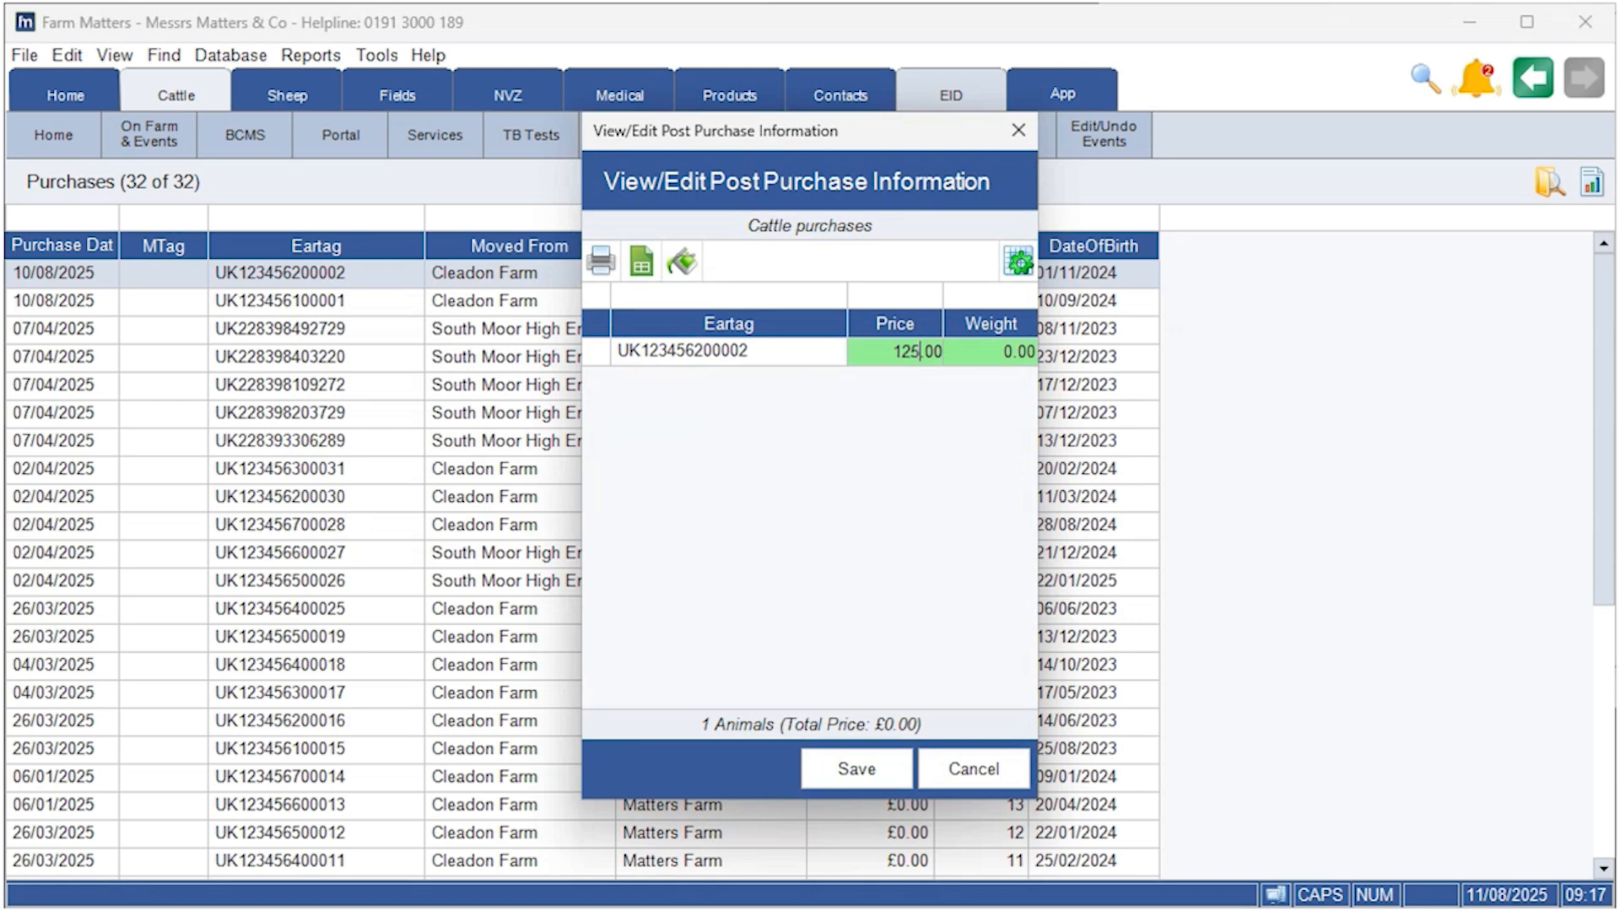
pyautogui.click(856, 769)
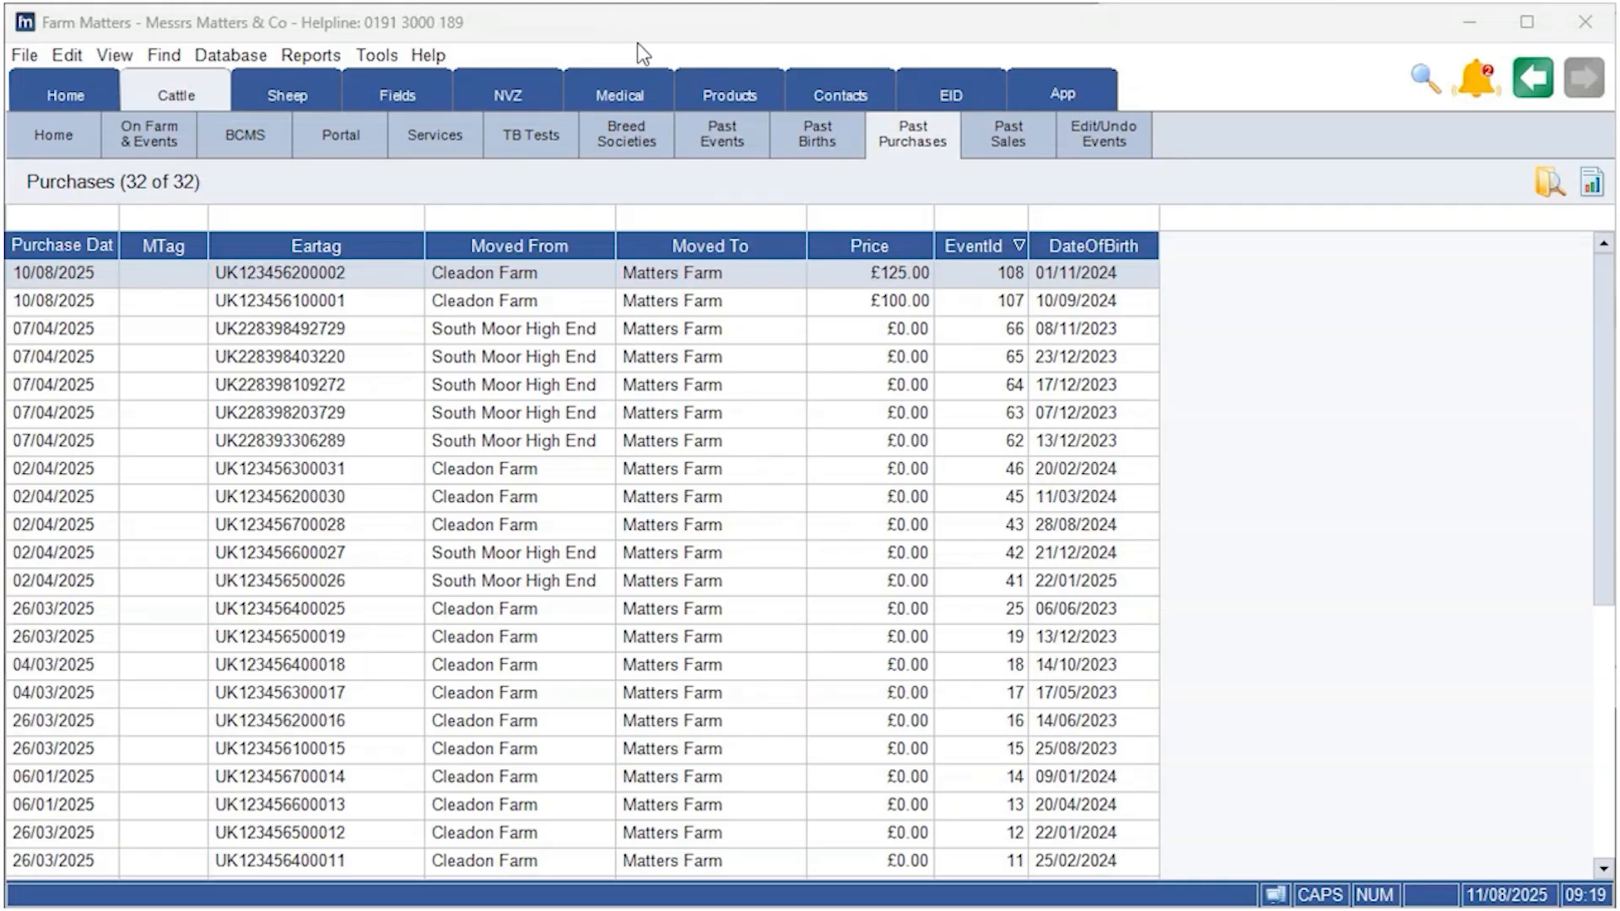
# Start another purchase event from the cattle on farm list and open the purchase wizard's settings.
pyautogui.click(149, 133)
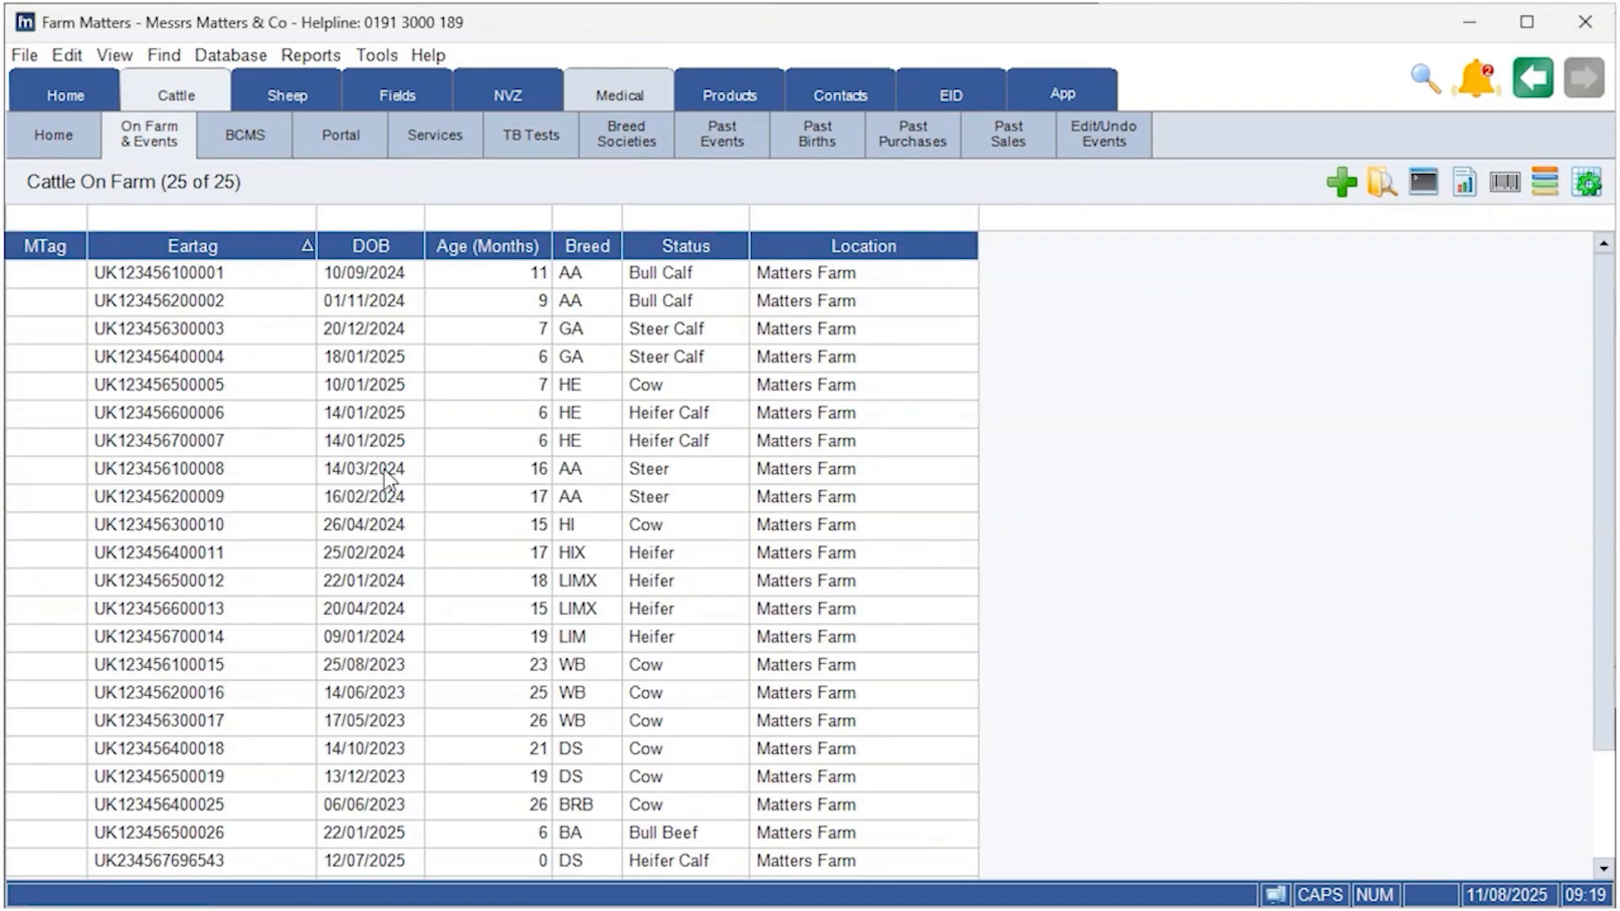
pyautogui.rightClick(181, 335)
pyautogui.moveTo(336, 430)
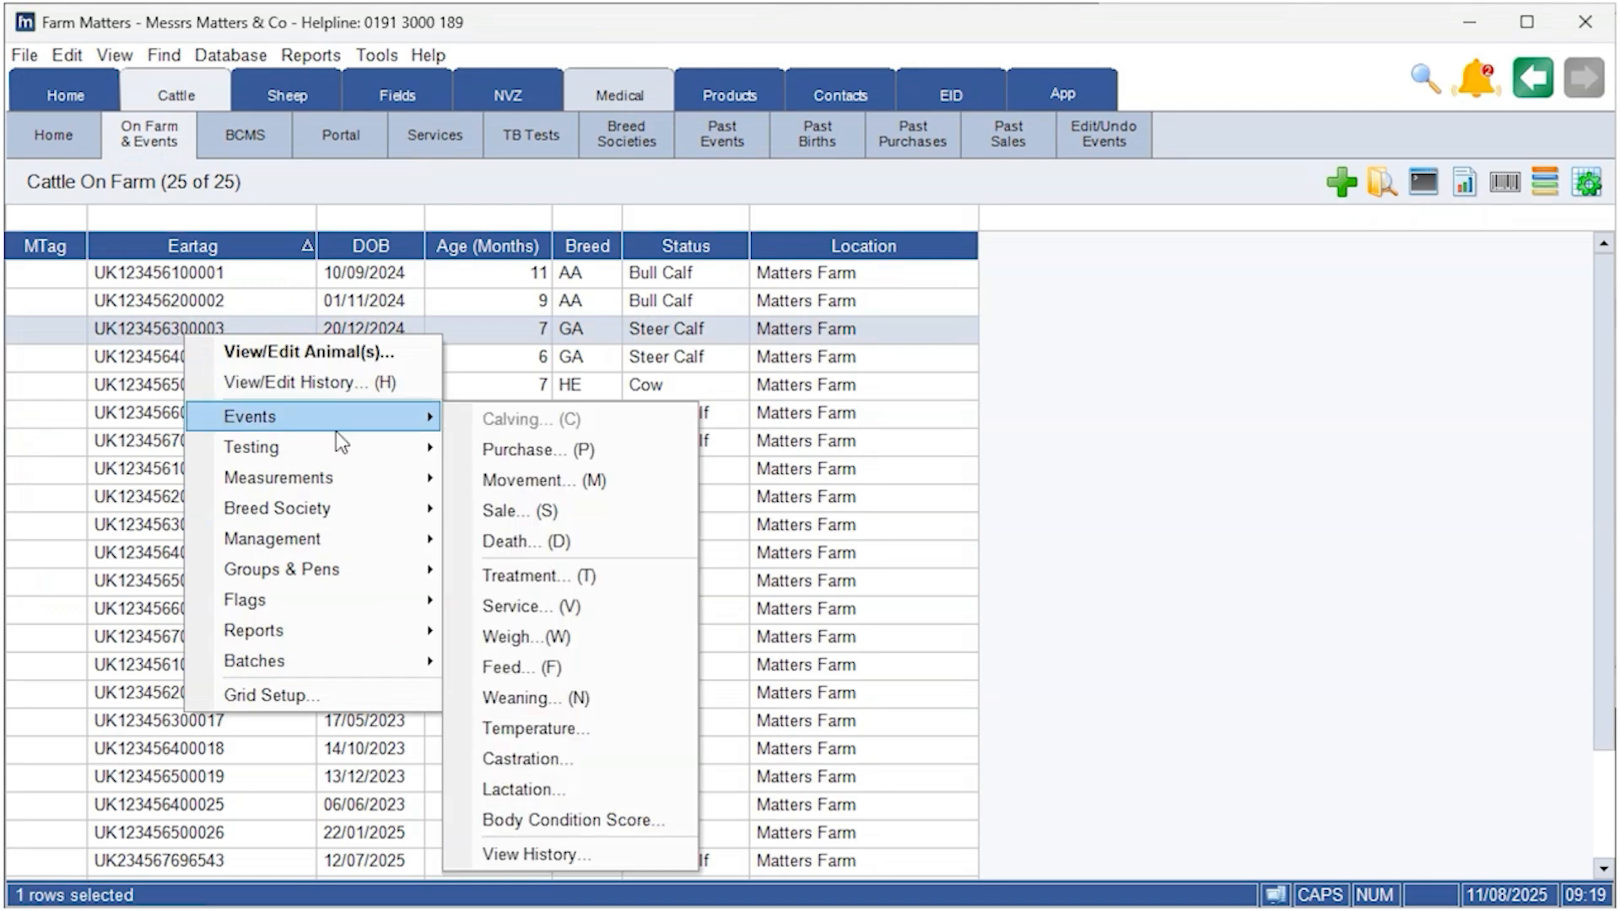
pyautogui.click(584, 450)
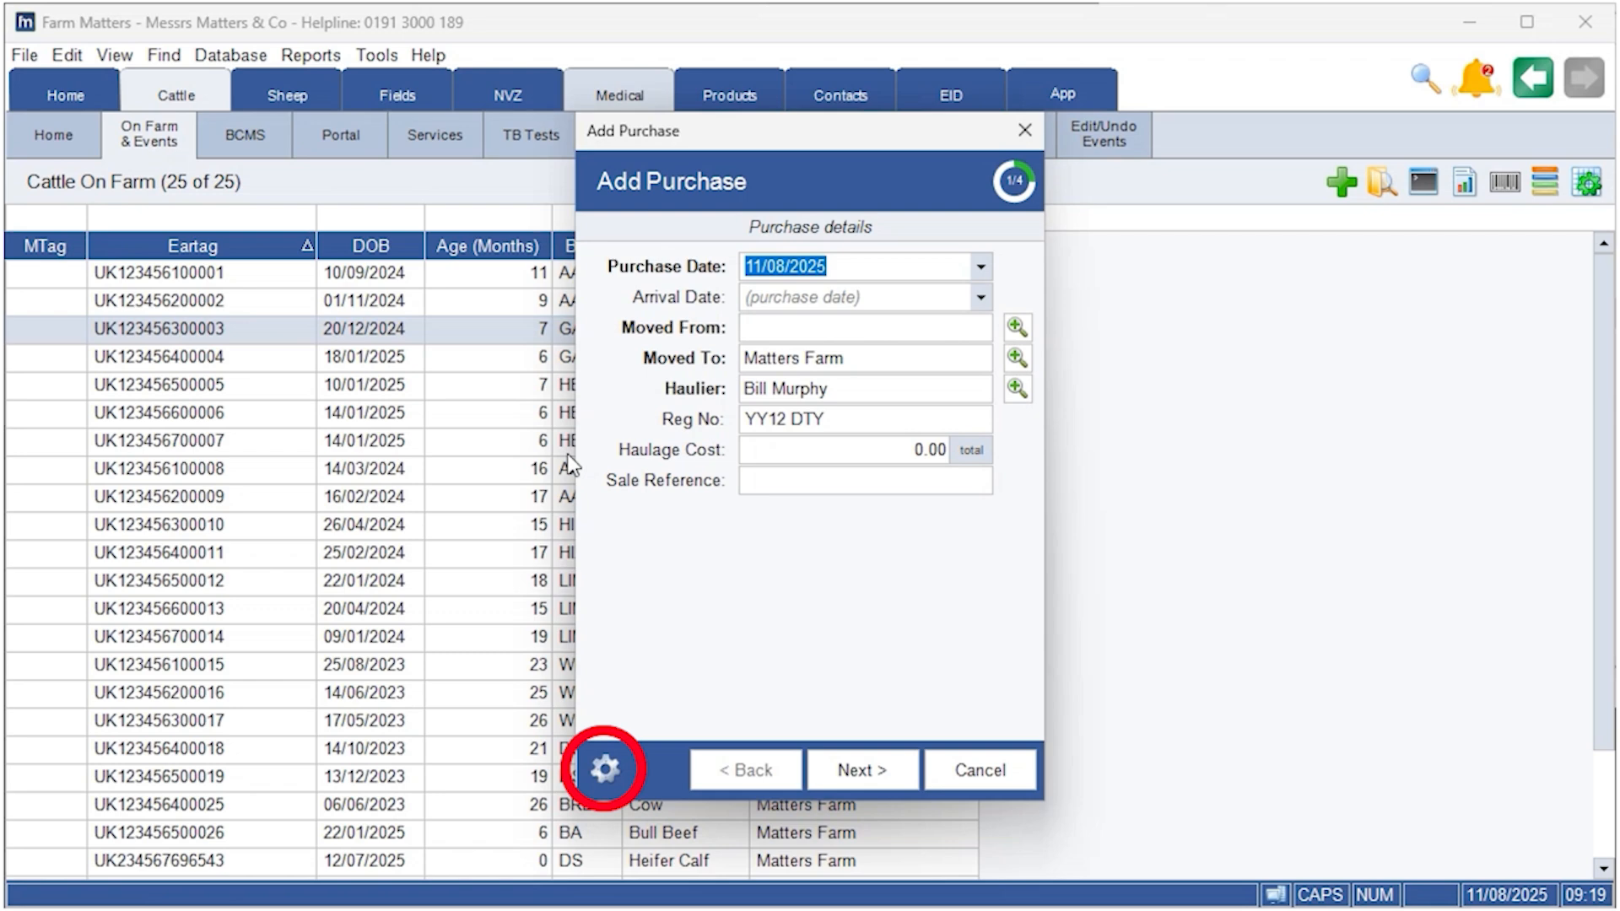
pyautogui.click(607, 772)
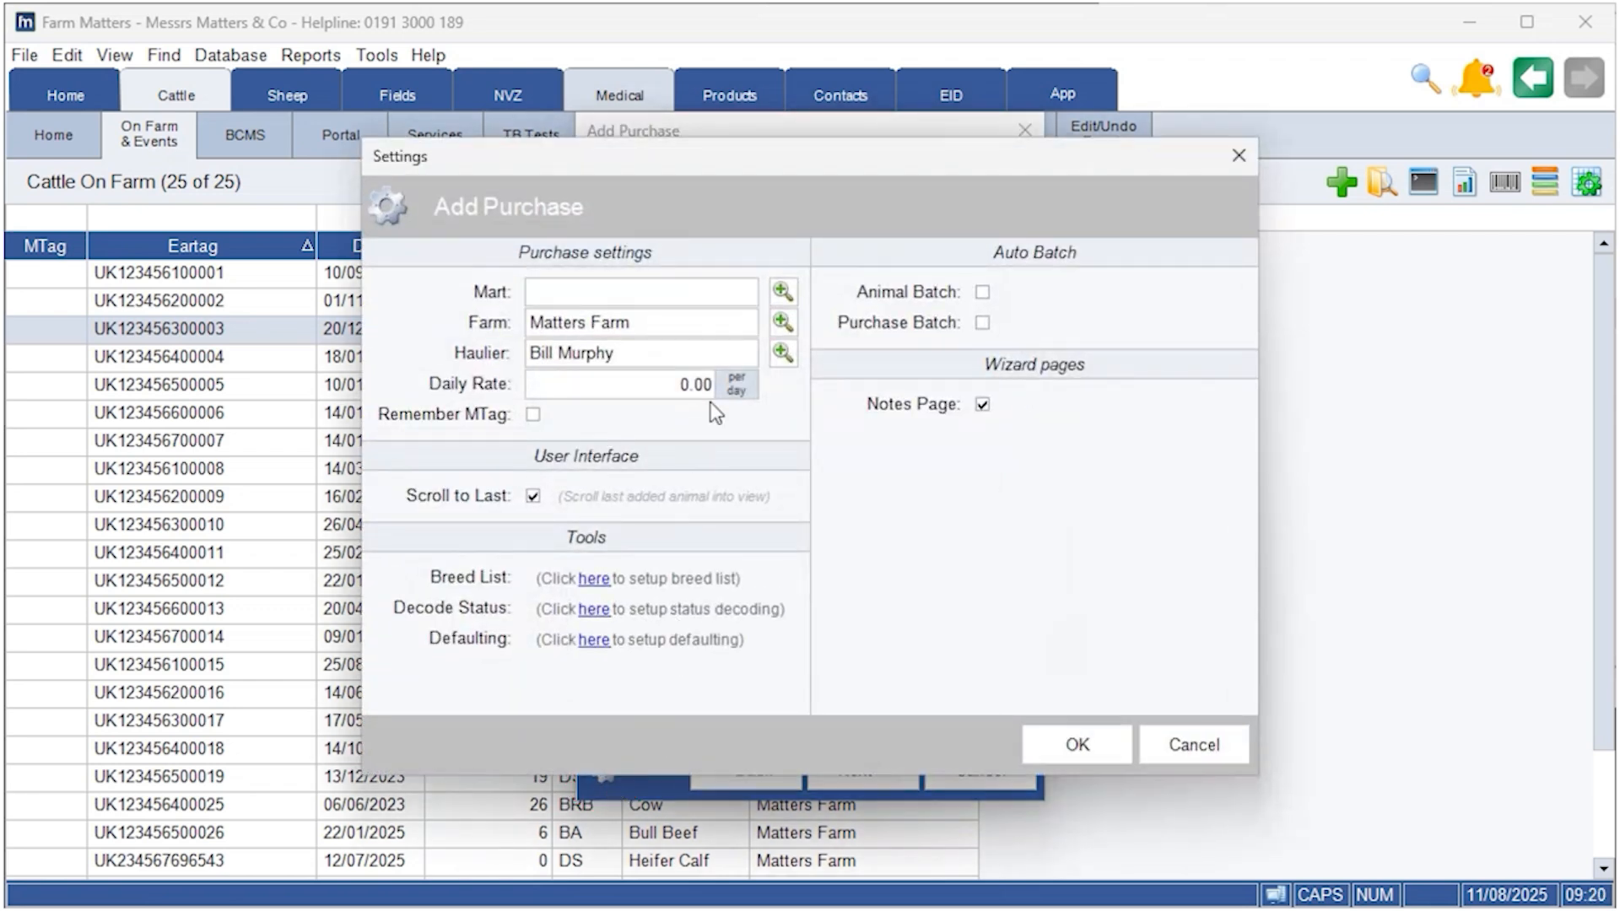
# Review the default mart and farm choices in the purchase settings, including the mart location search, without changing them.
pyautogui.click(747, 295)
pyautogui.click(746, 295)
pyautogui.click(742, 322)
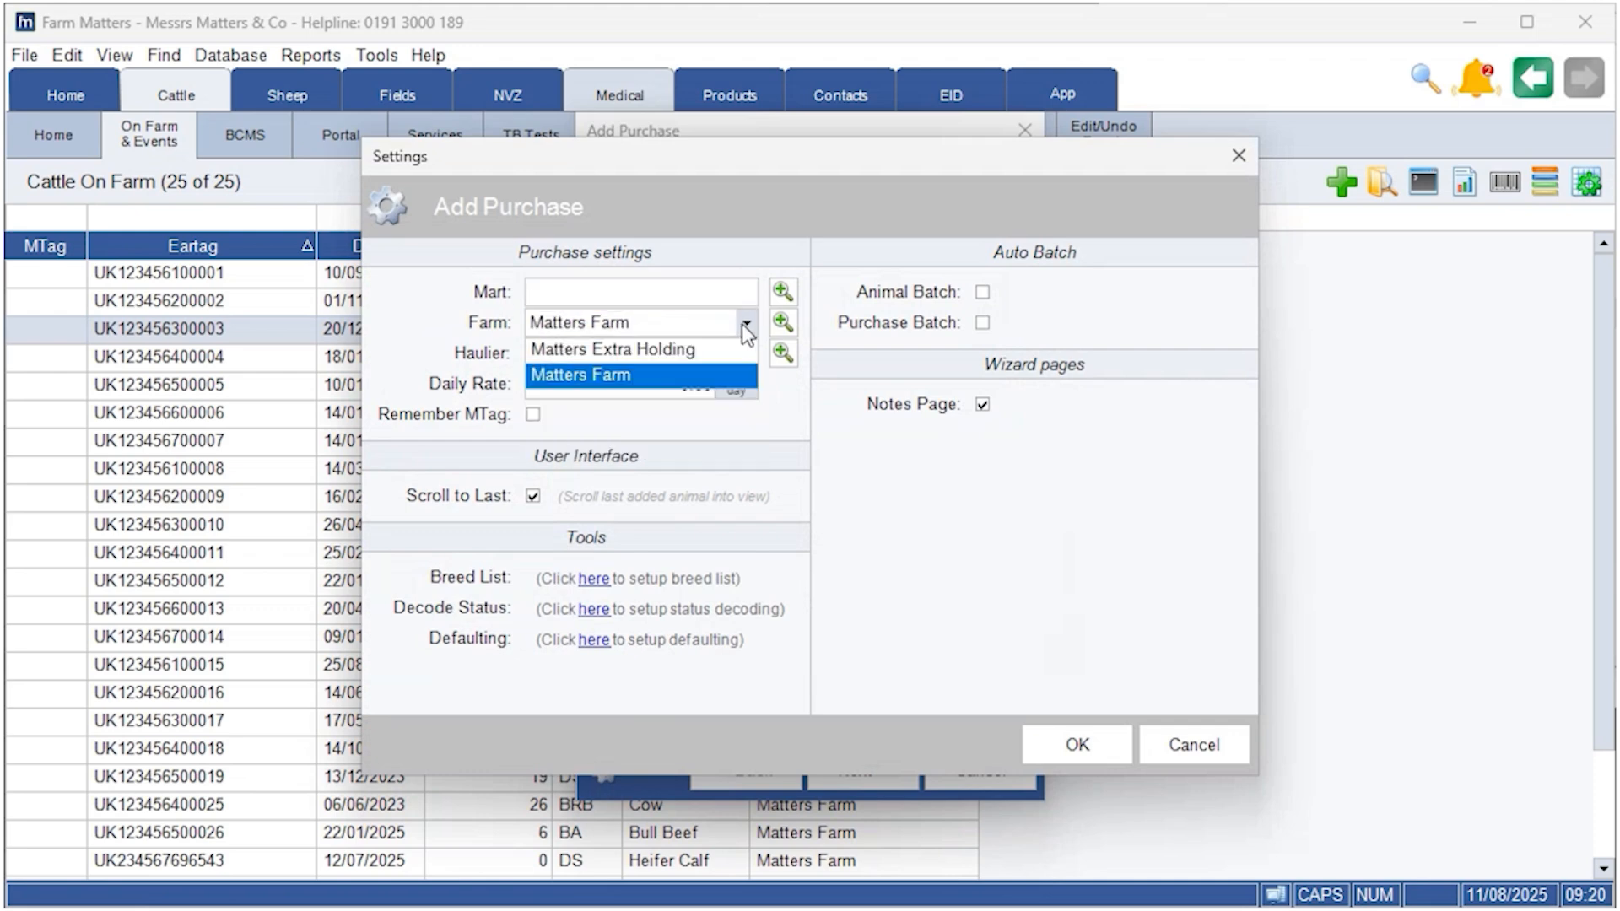
pyautogui.click(741, 322)
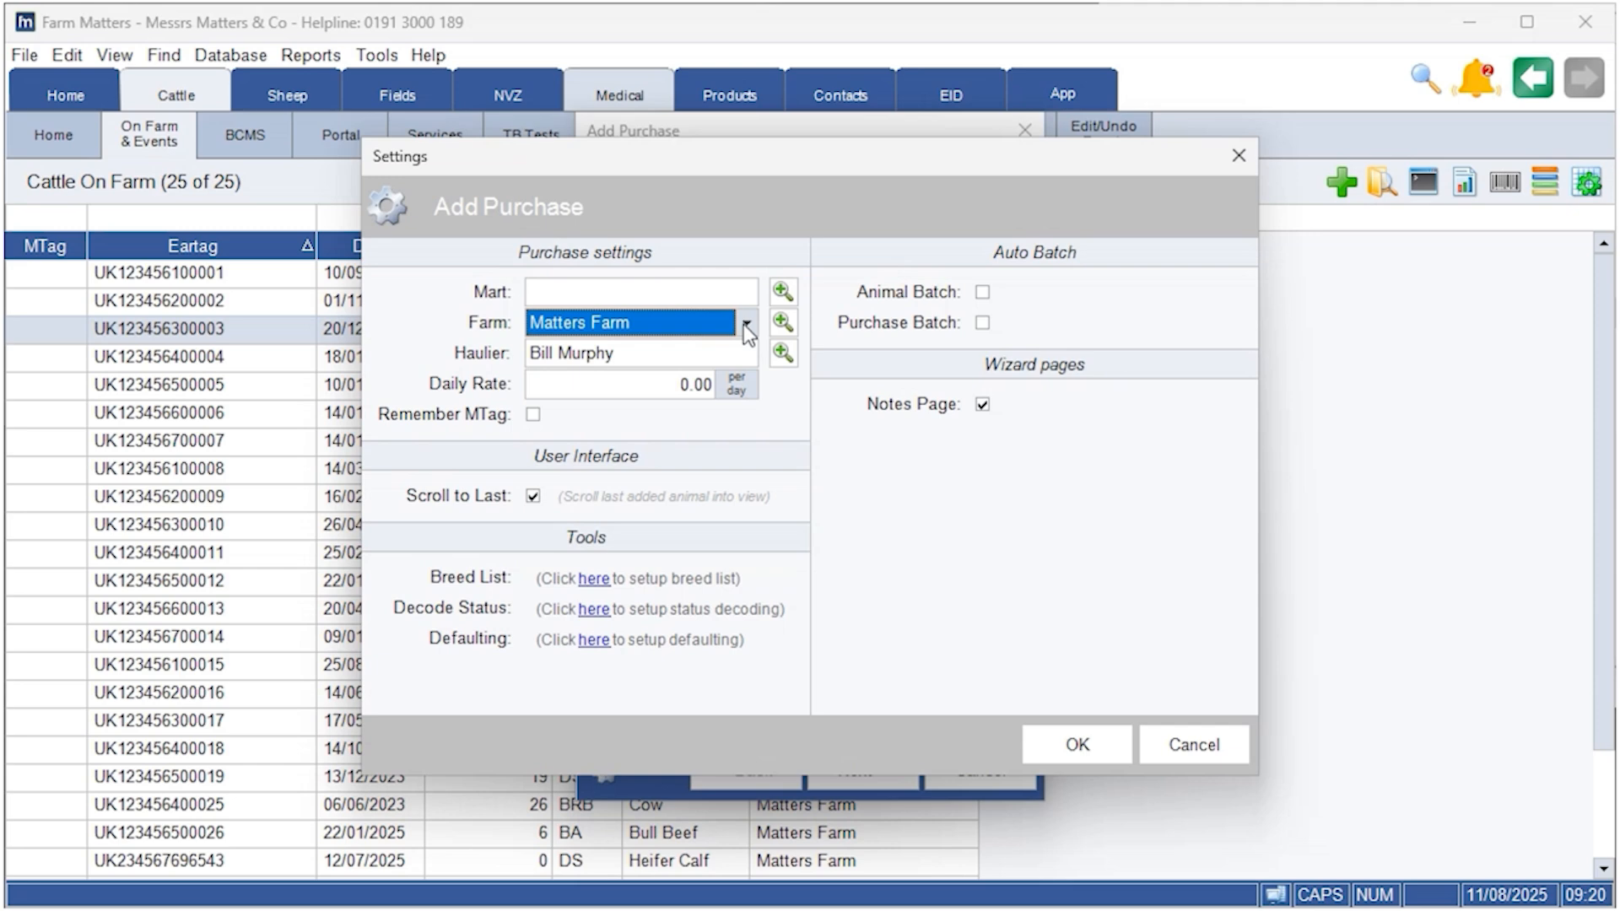
pyautogui.click(784, 291)
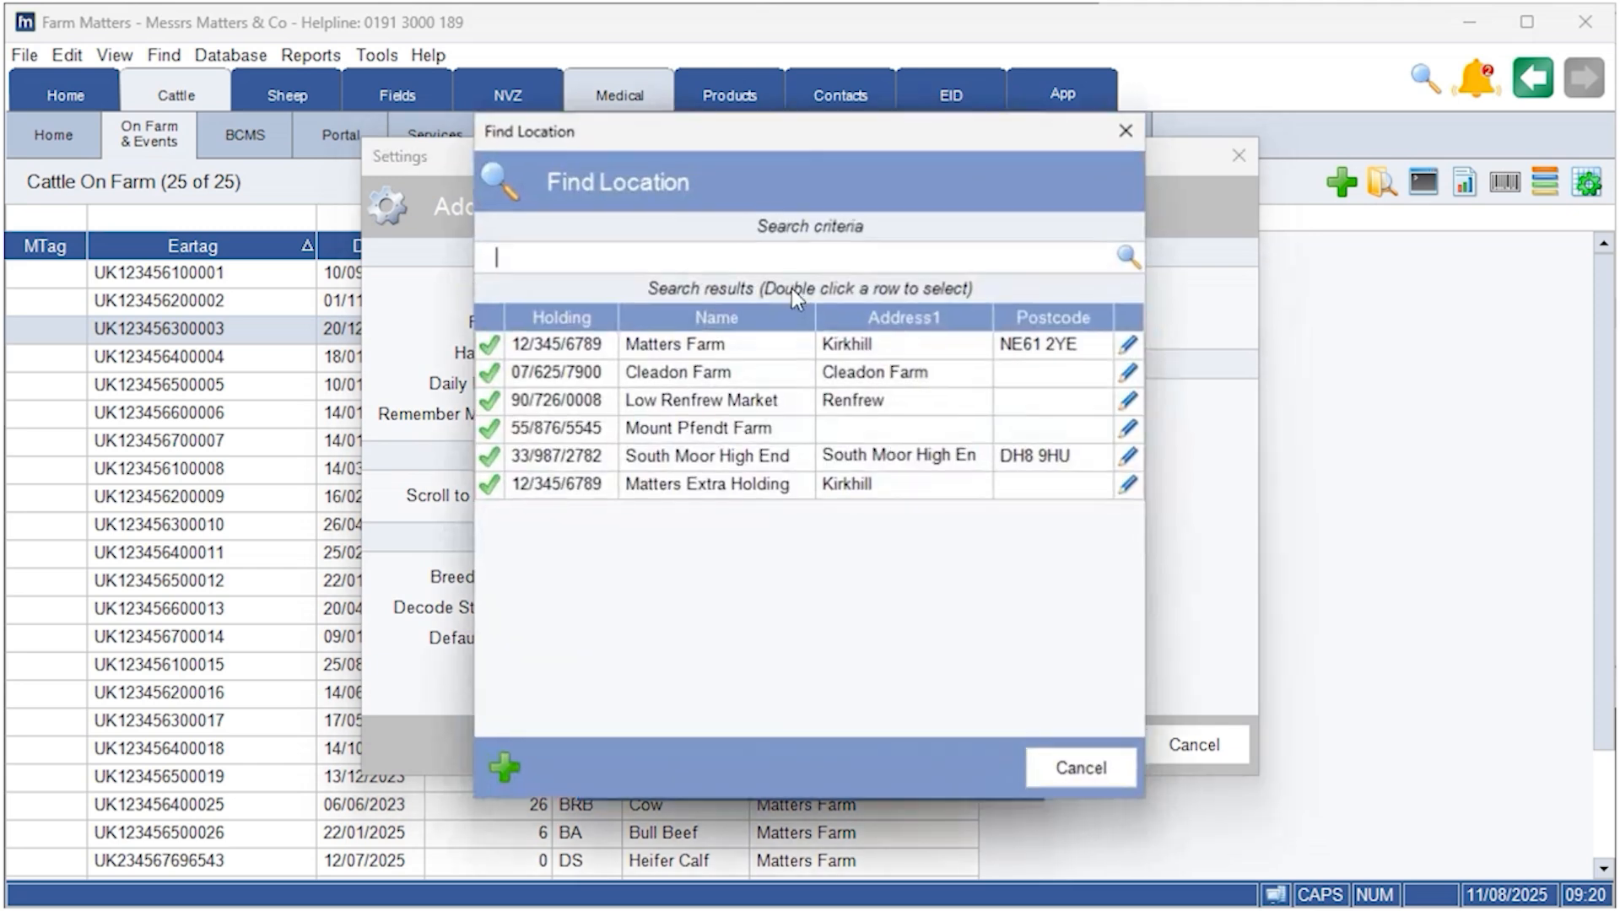
pyautogui.click(1087, 769)
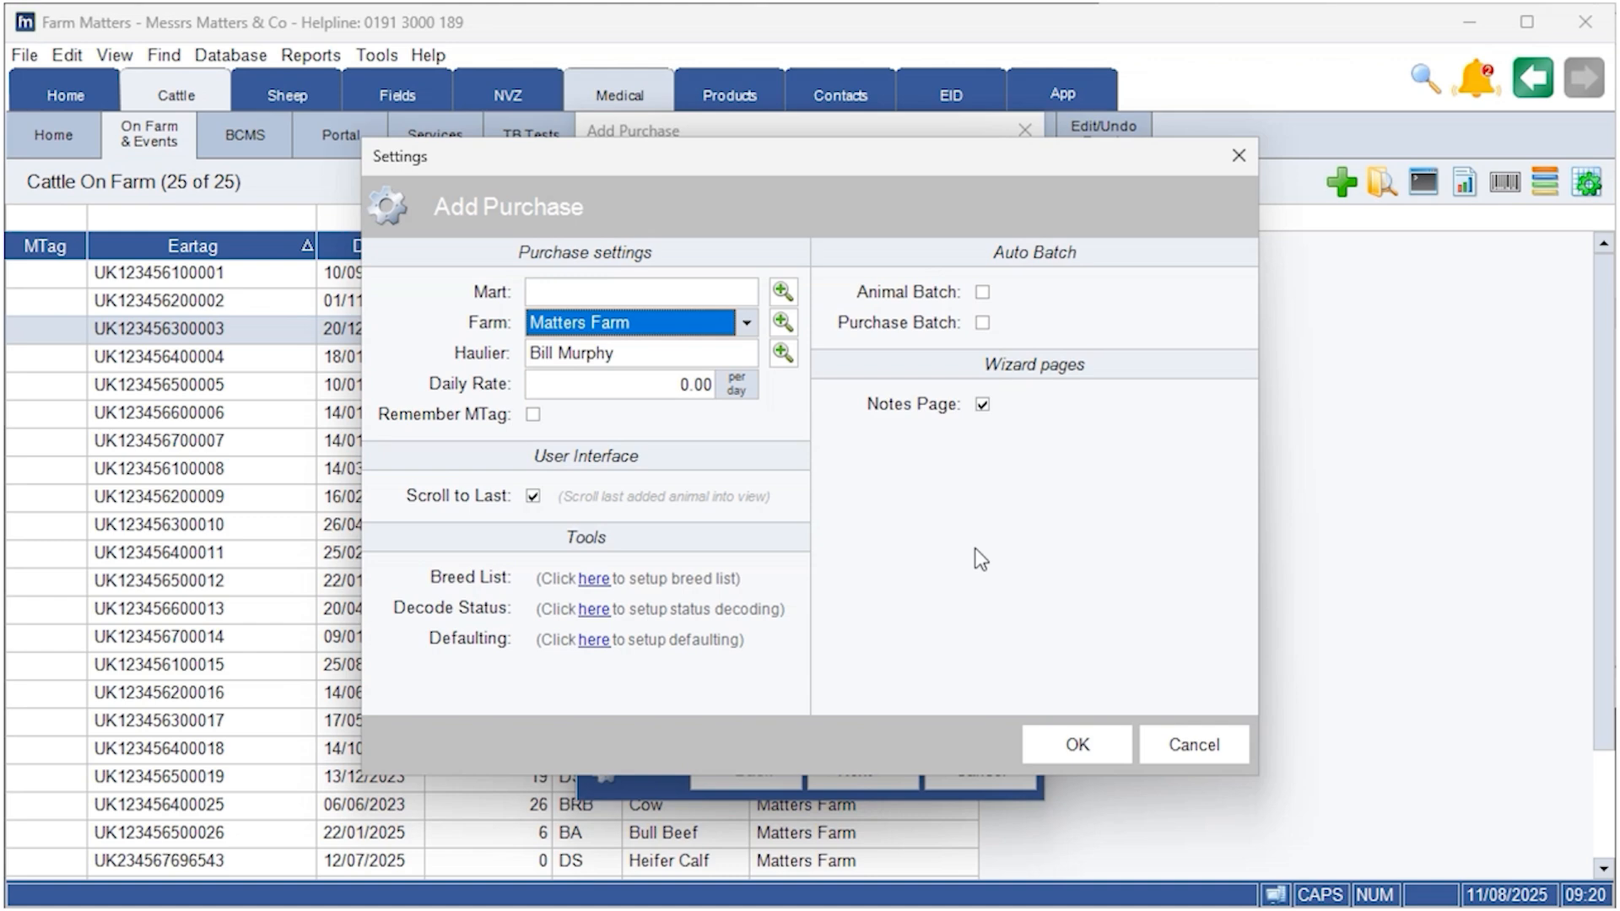
# Try the automatic animal batch and purchase batch options, restore them, and leave the purchase wizard without recording a purchase.
pyautogui.click(984, 295)
pyautogui.click(984, 321)
pyautogui.click(985, 296)
pyautogui.click(987, 322)
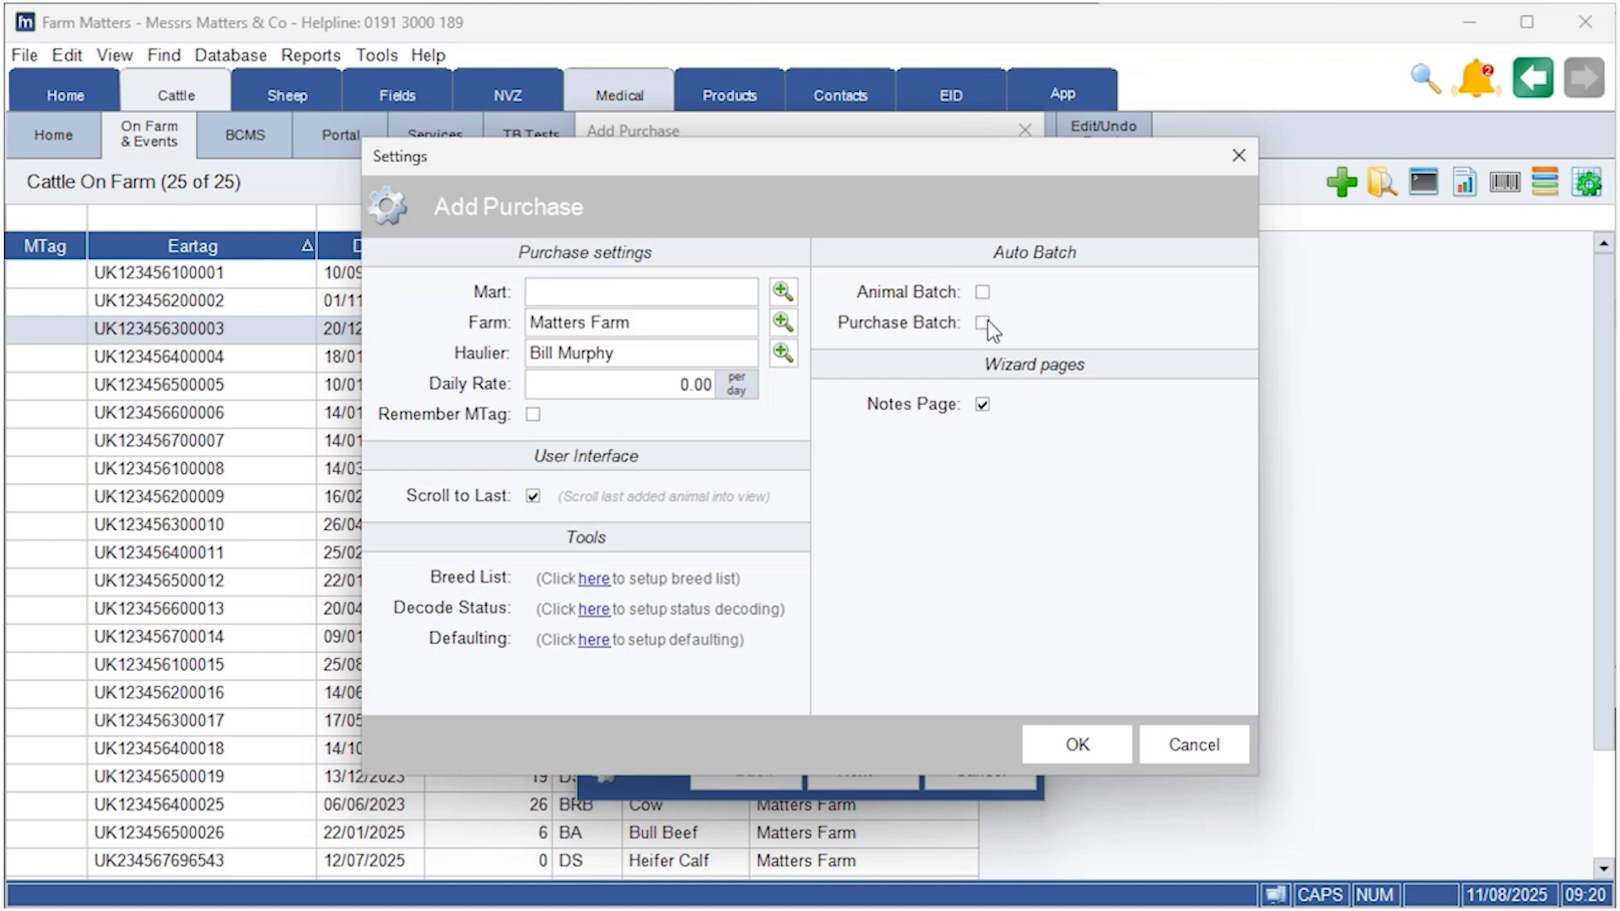
pyautogui.click(1058, 743)
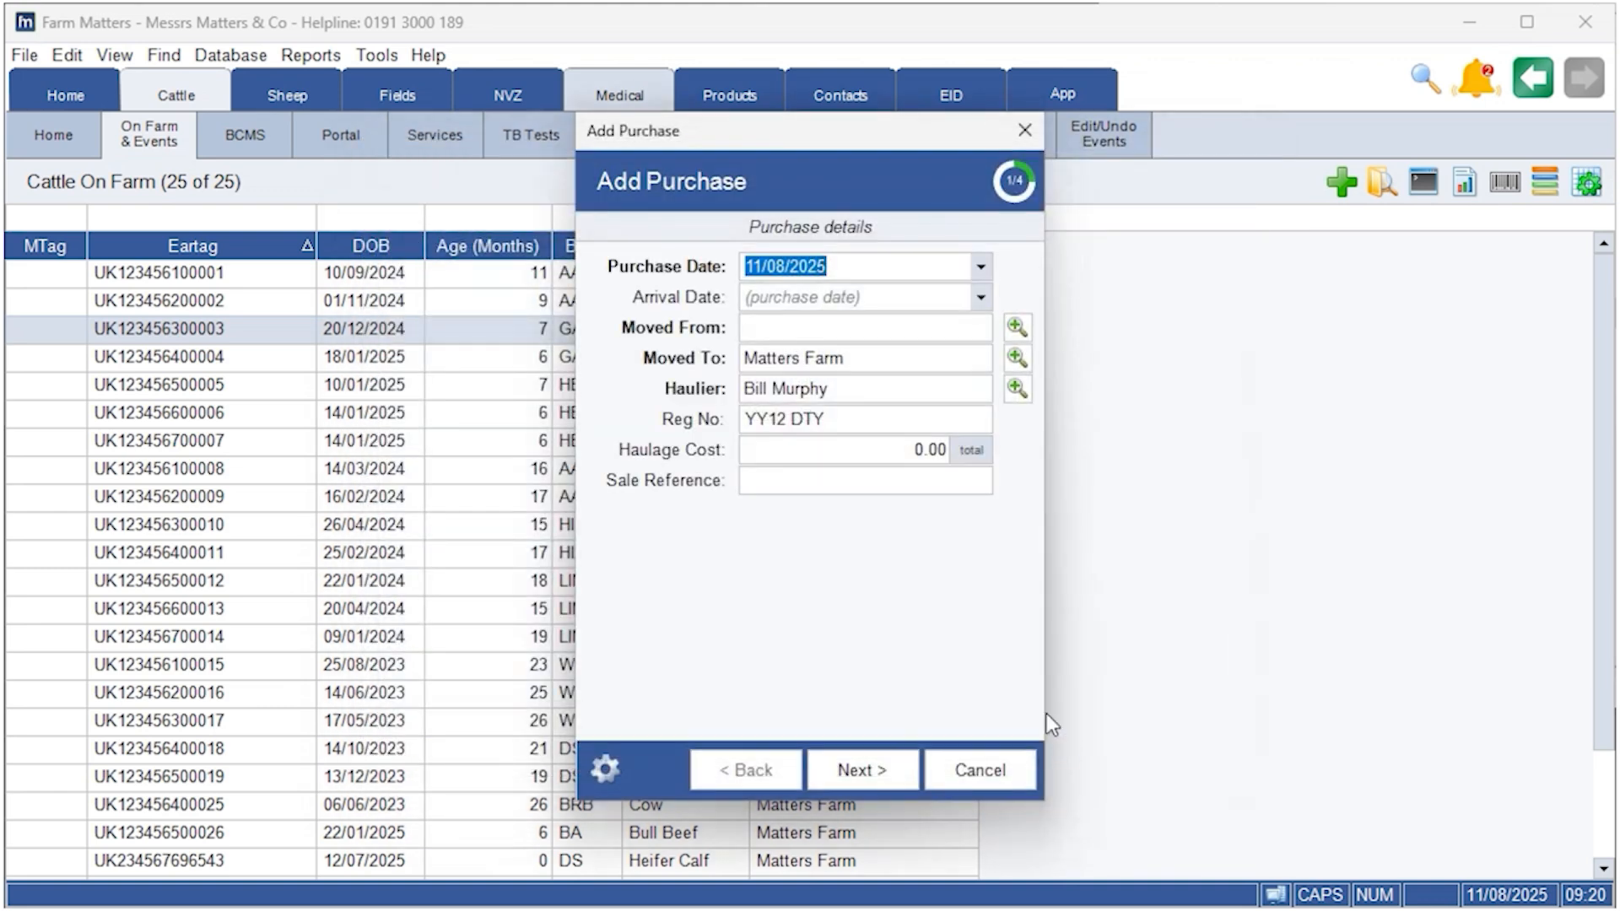
pyautogui.click(979, 769)
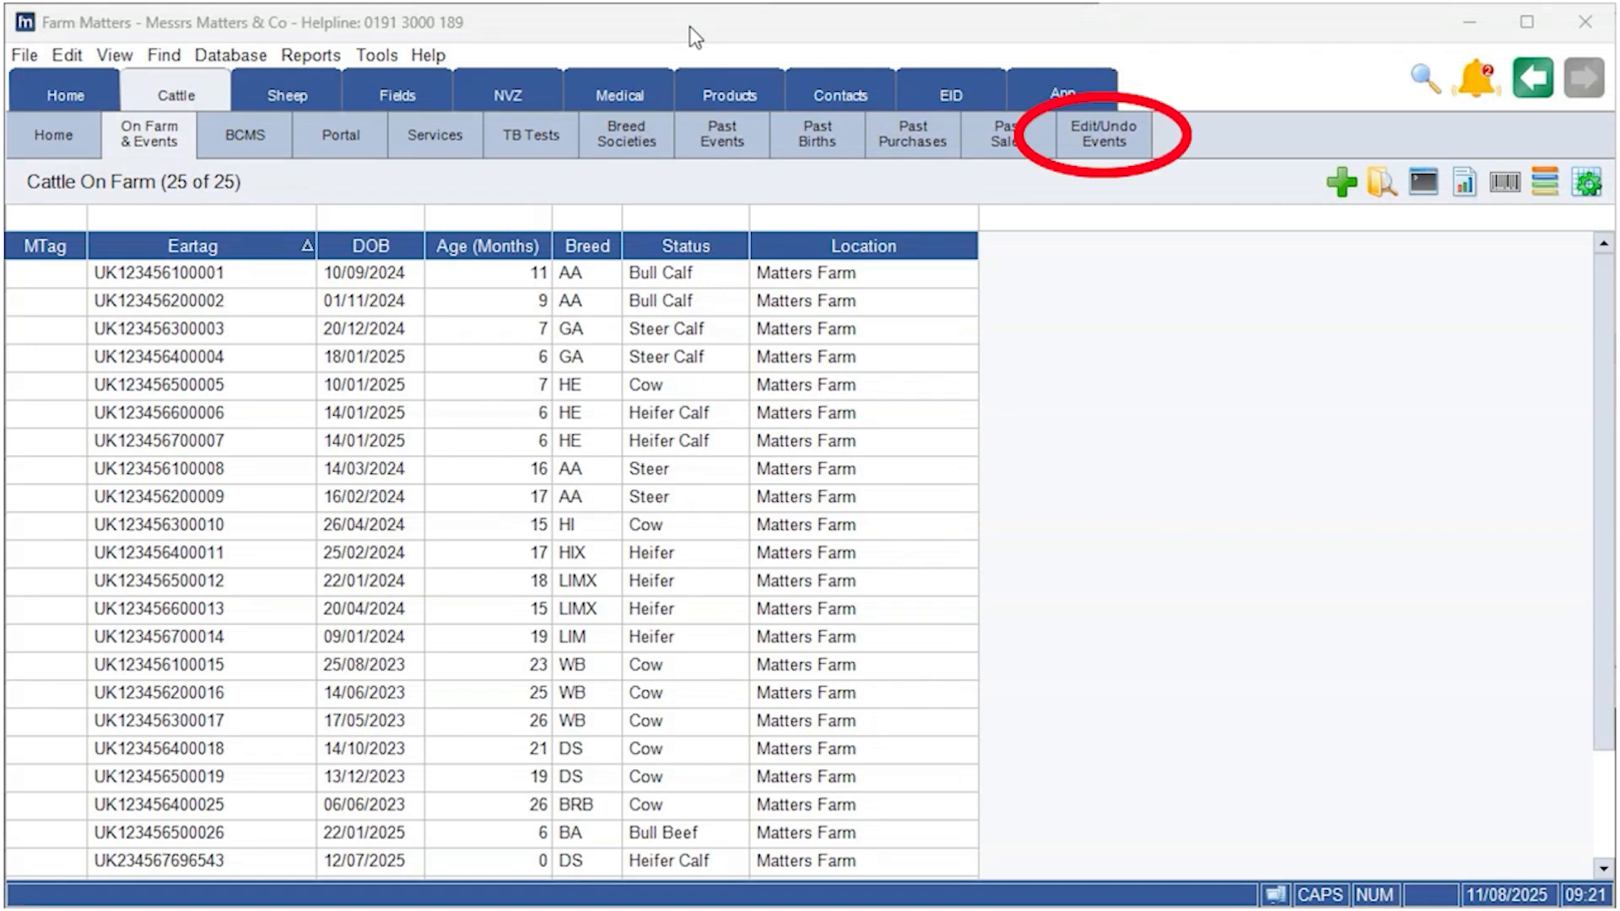
pyautogui.click(1103, 133)
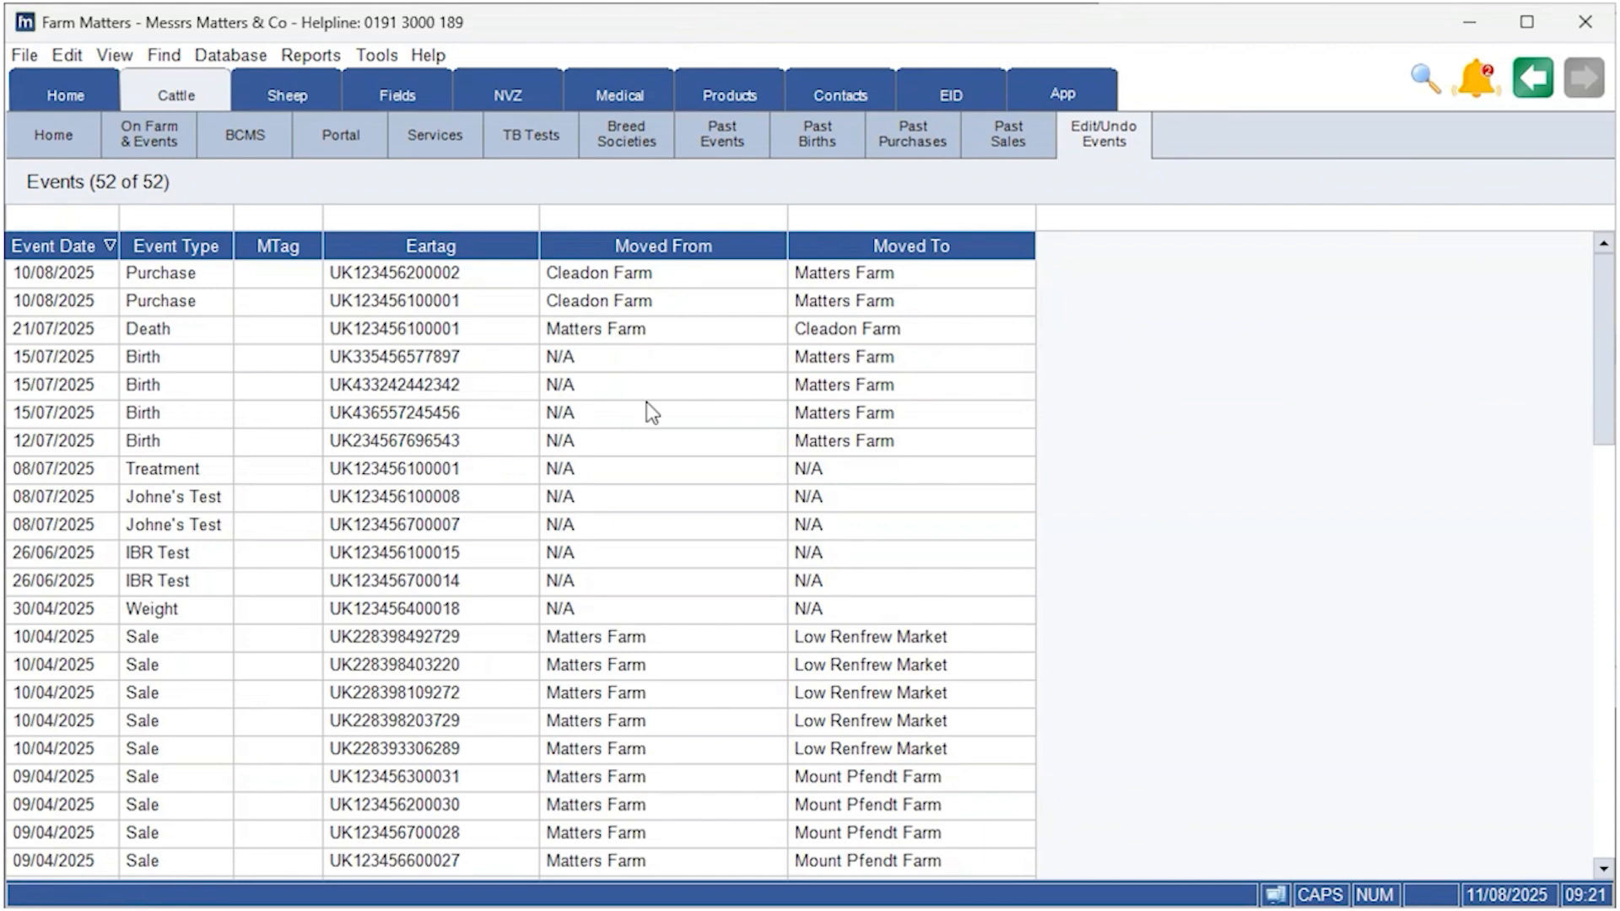
pyautogui.rightClick(180, 283)
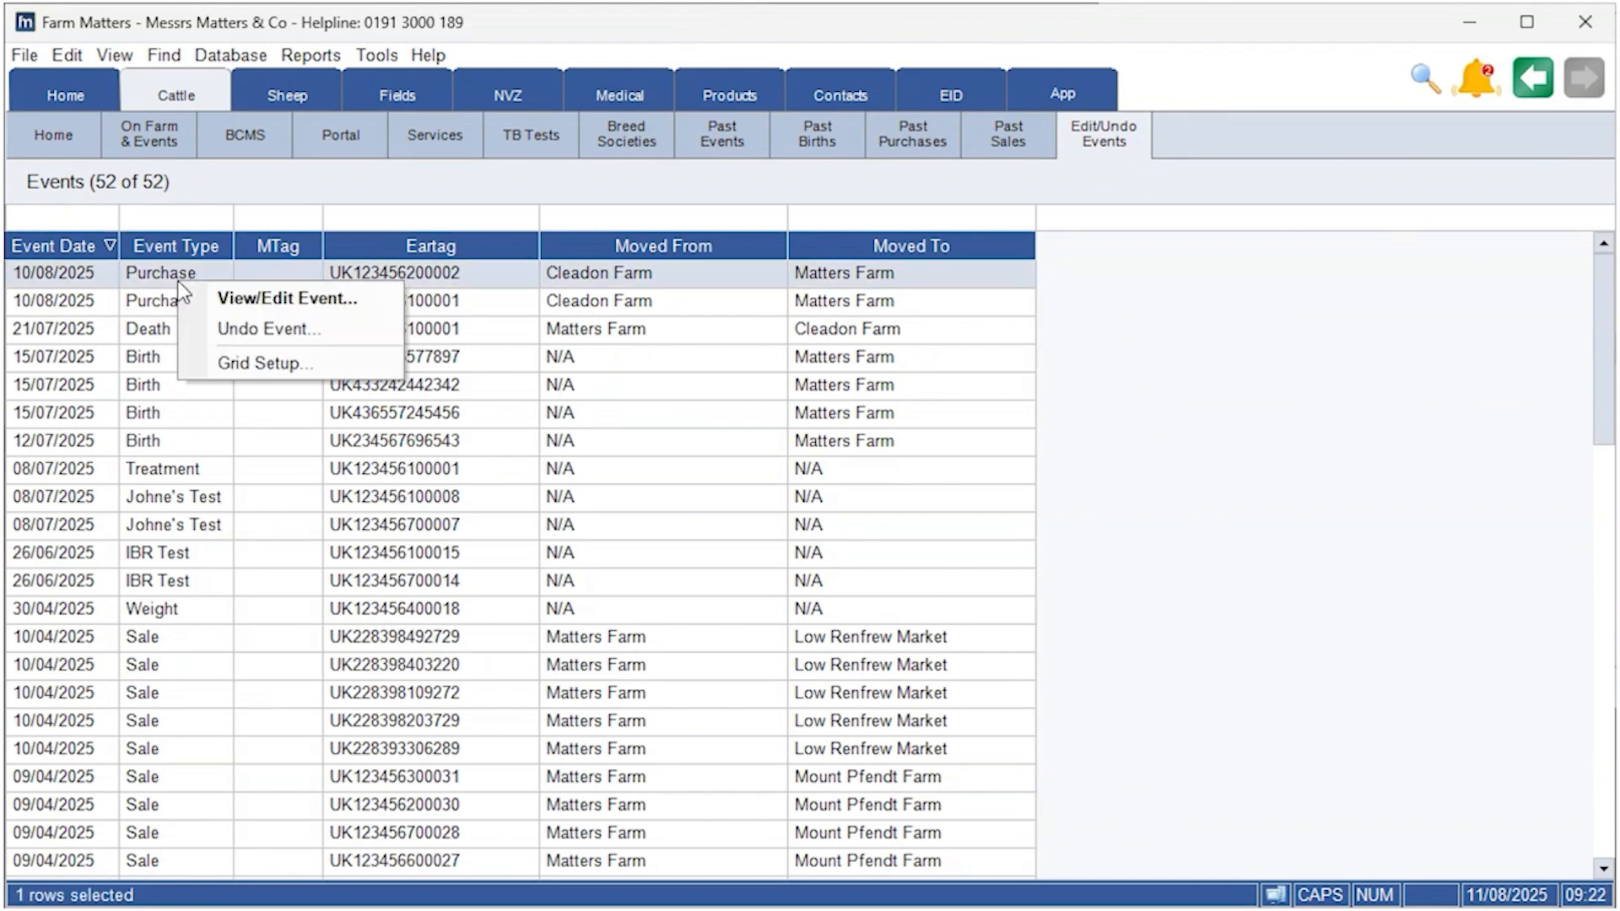
pyautogui.click(353, 300)
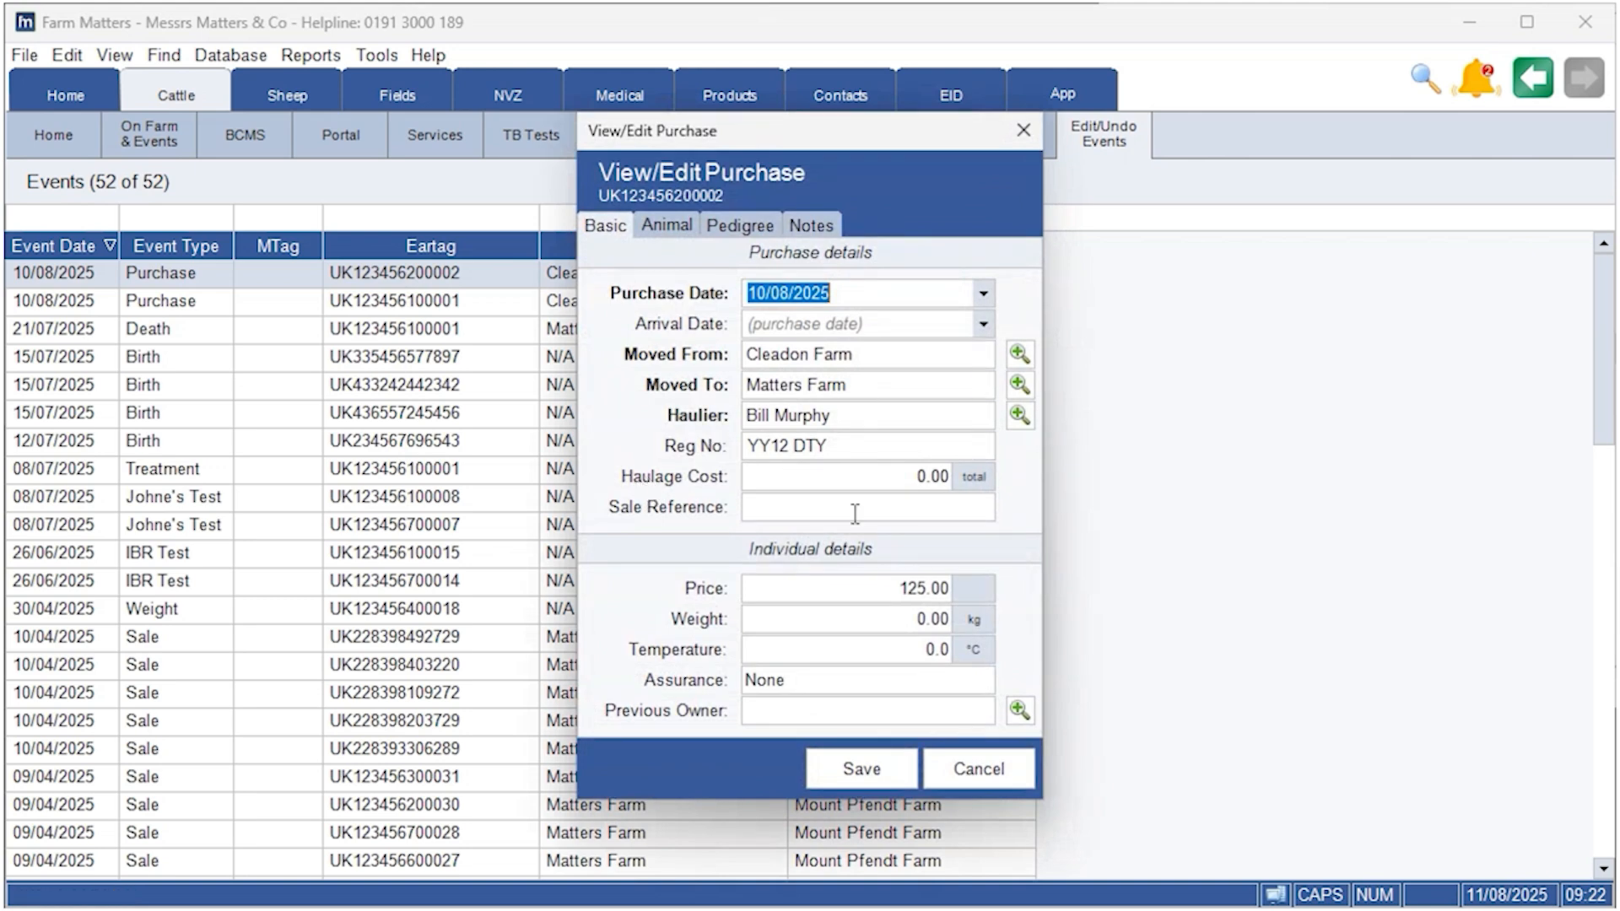
pyautogui.click(978, 769)
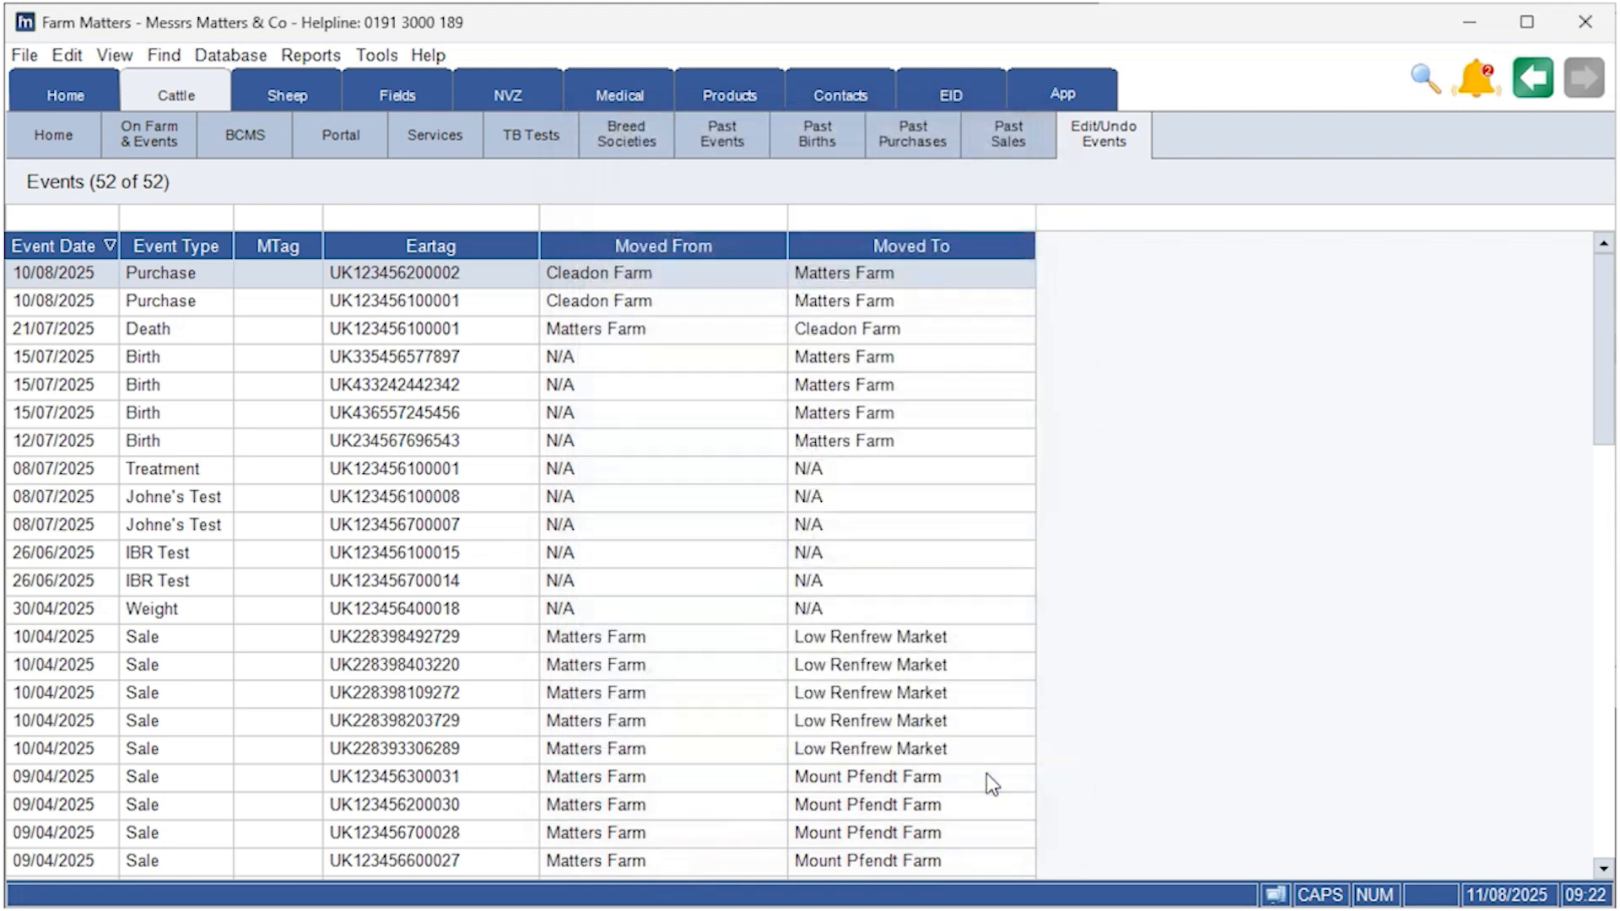
pyautogui.click(723, 139)
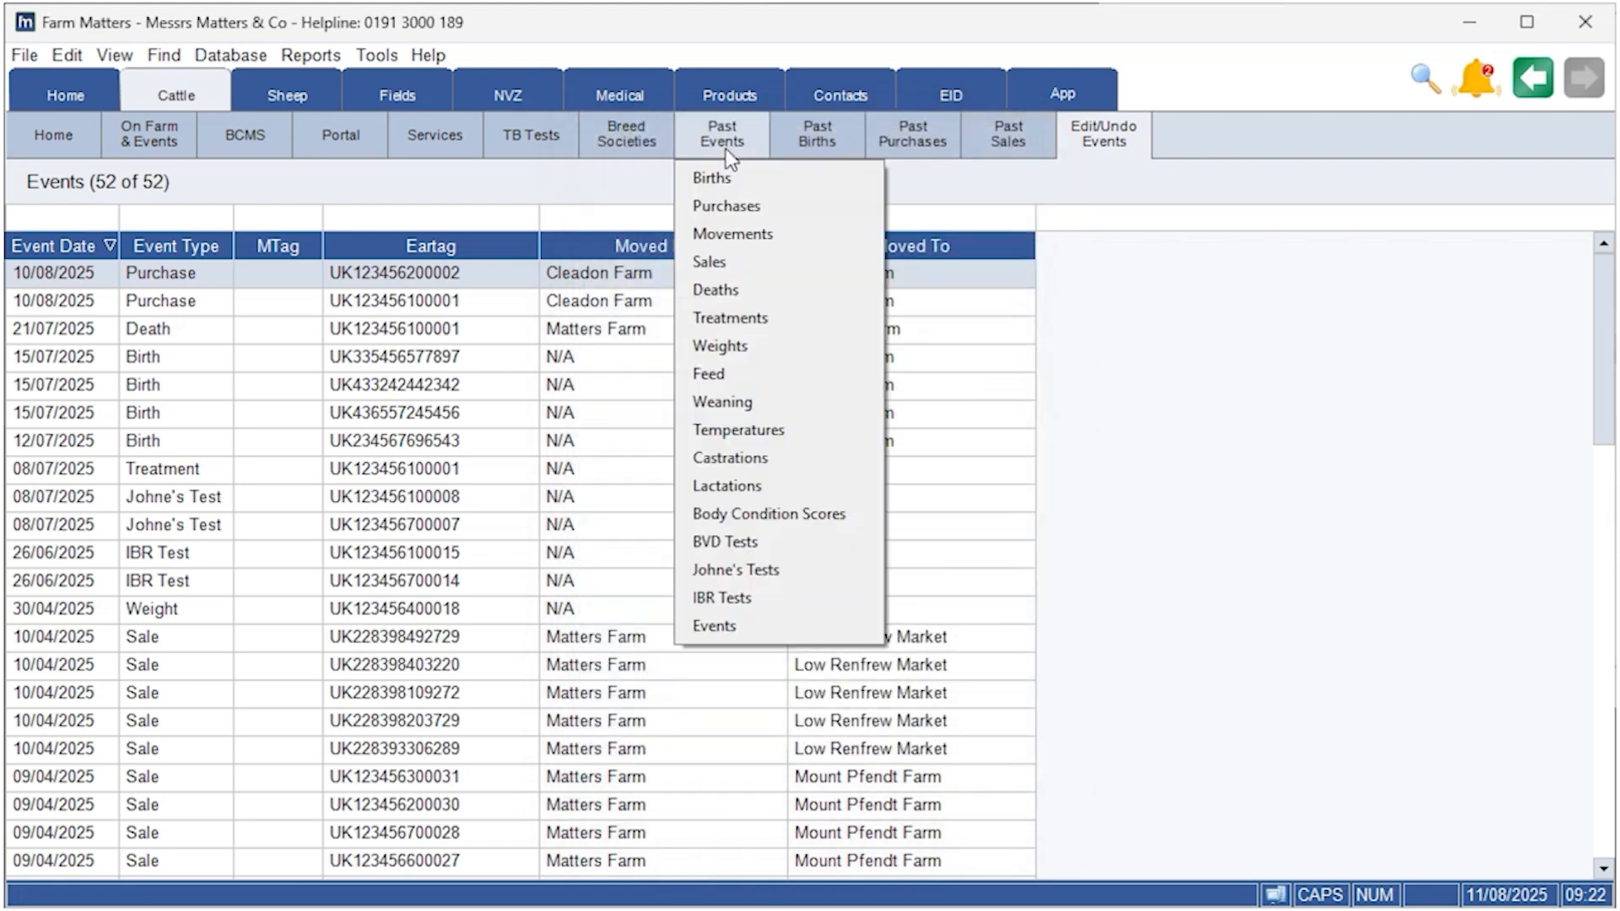
pyautogui.click(727, 206)
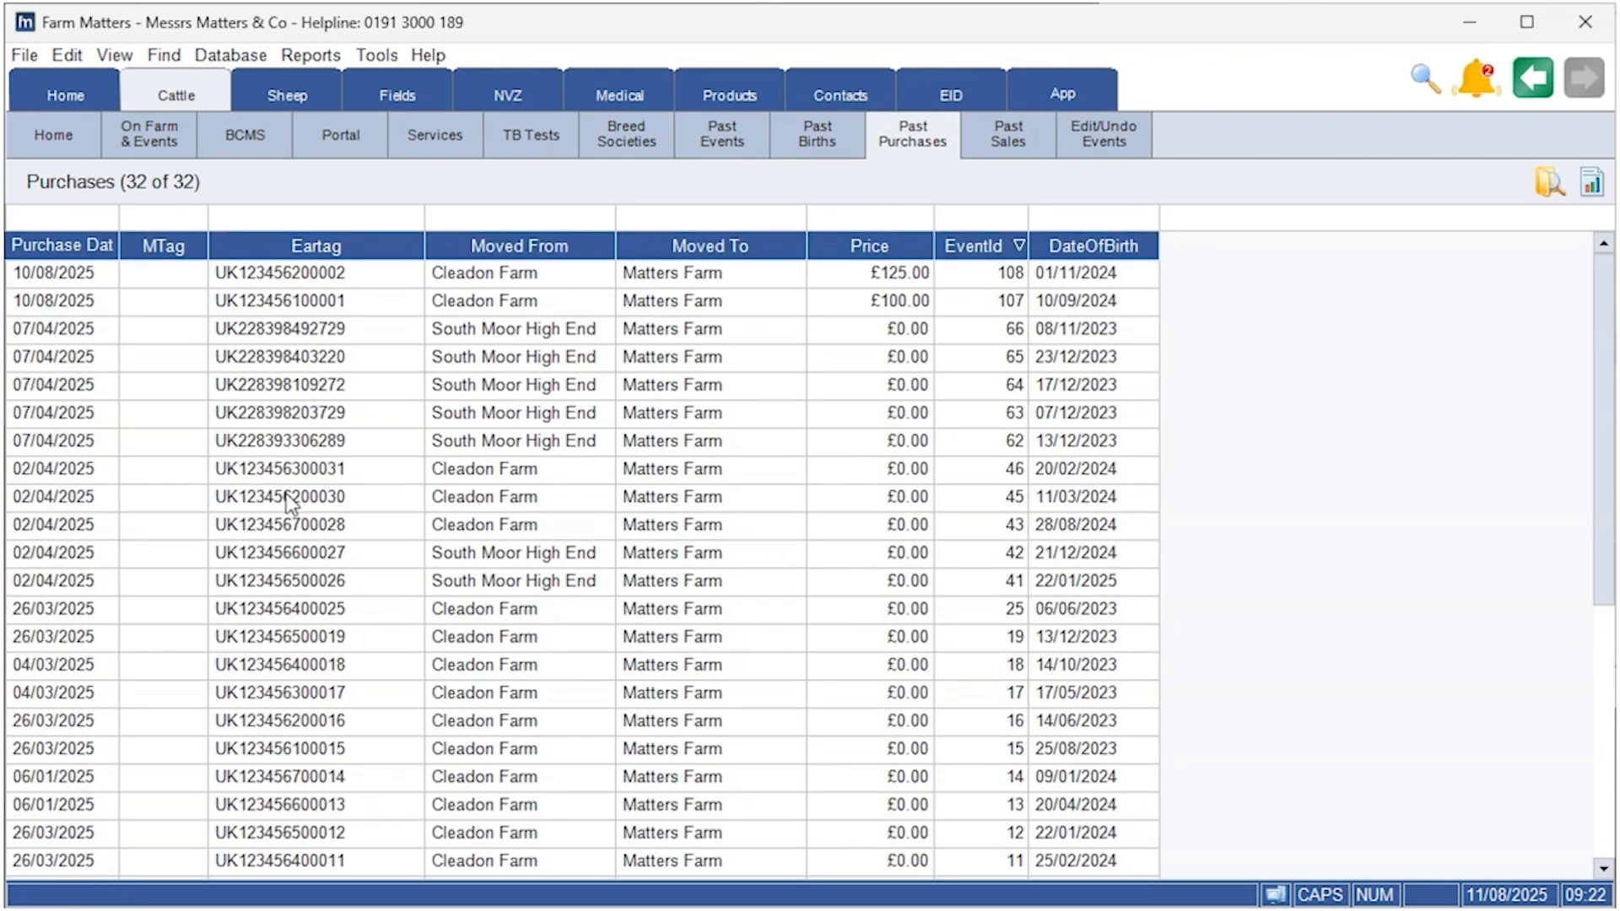
pyautogui.rightClick(283, 441)
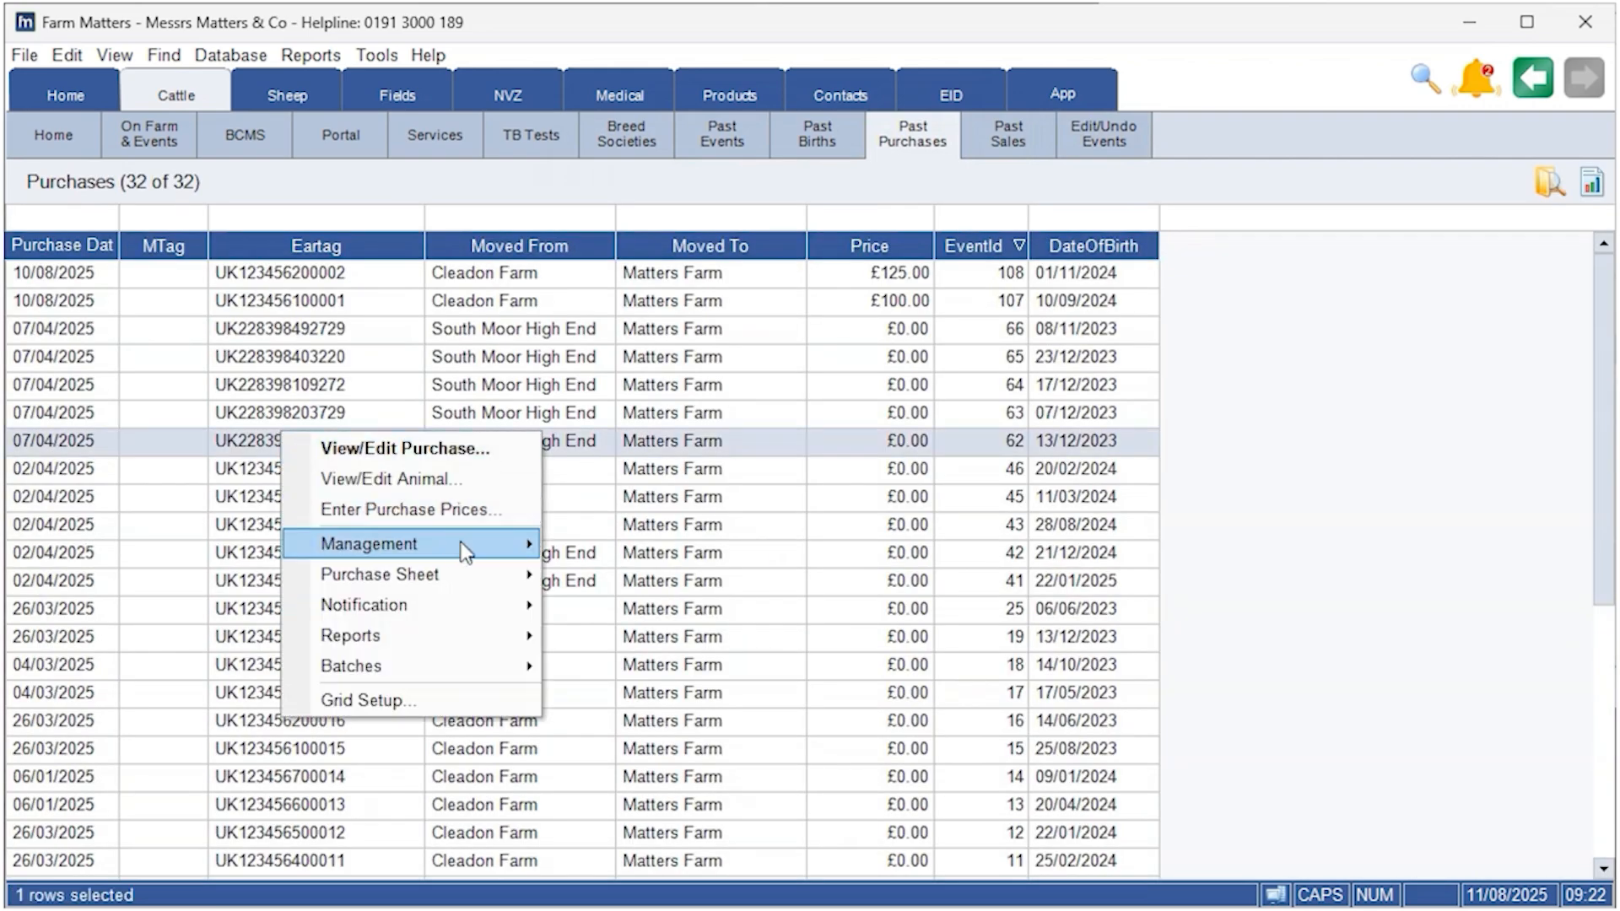
pyautogui.moveTo(492, 563)
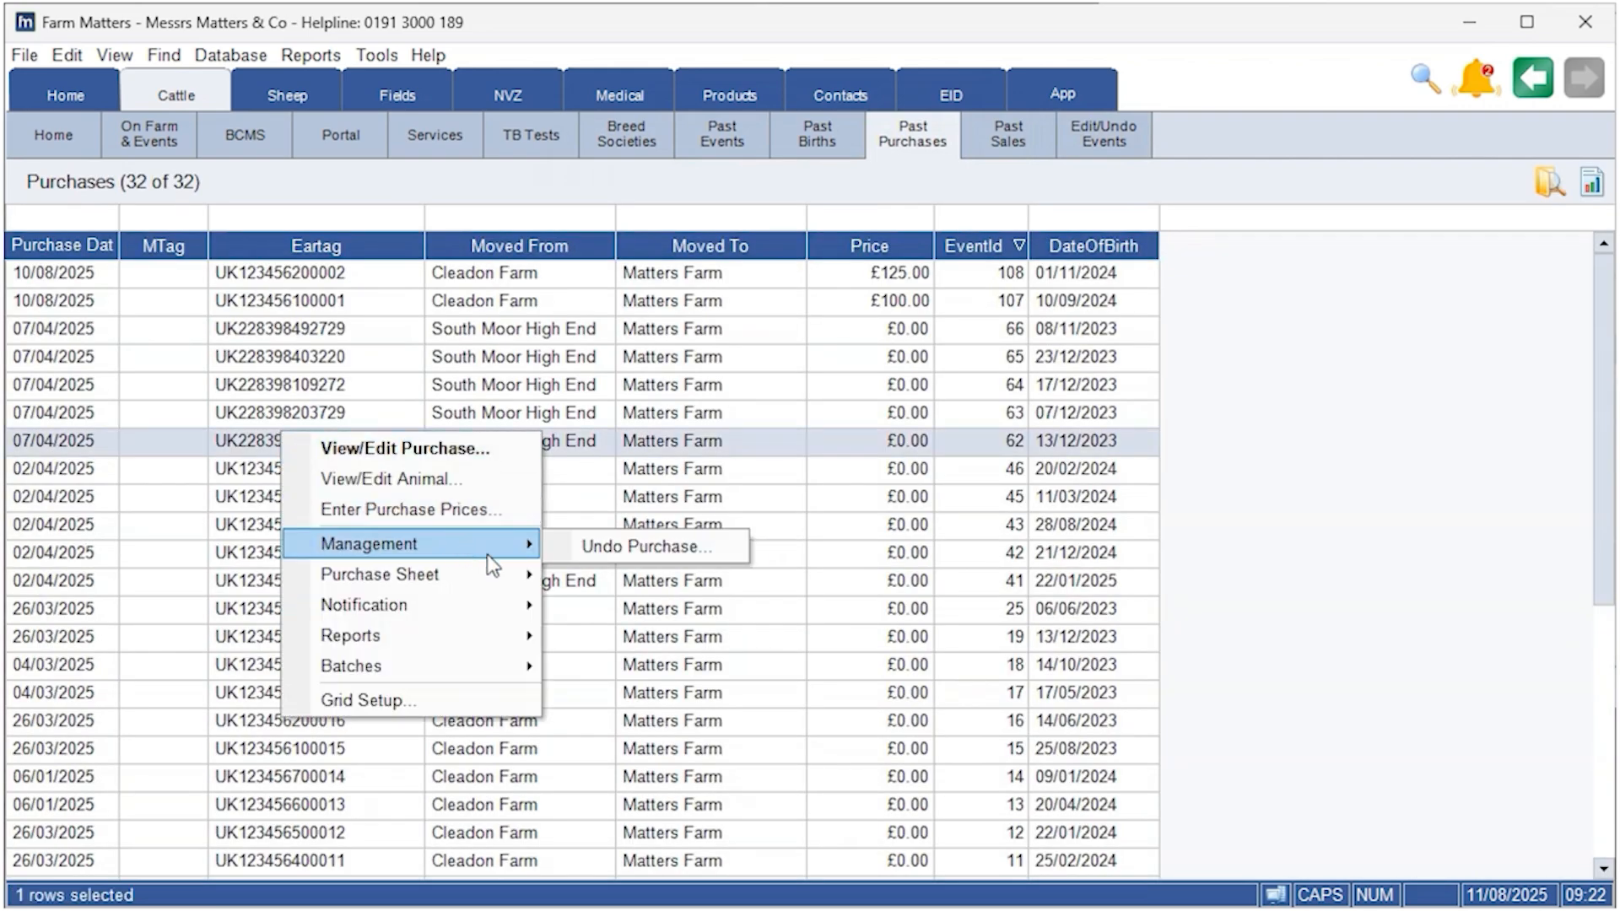
pyautogui.click(616, 544)
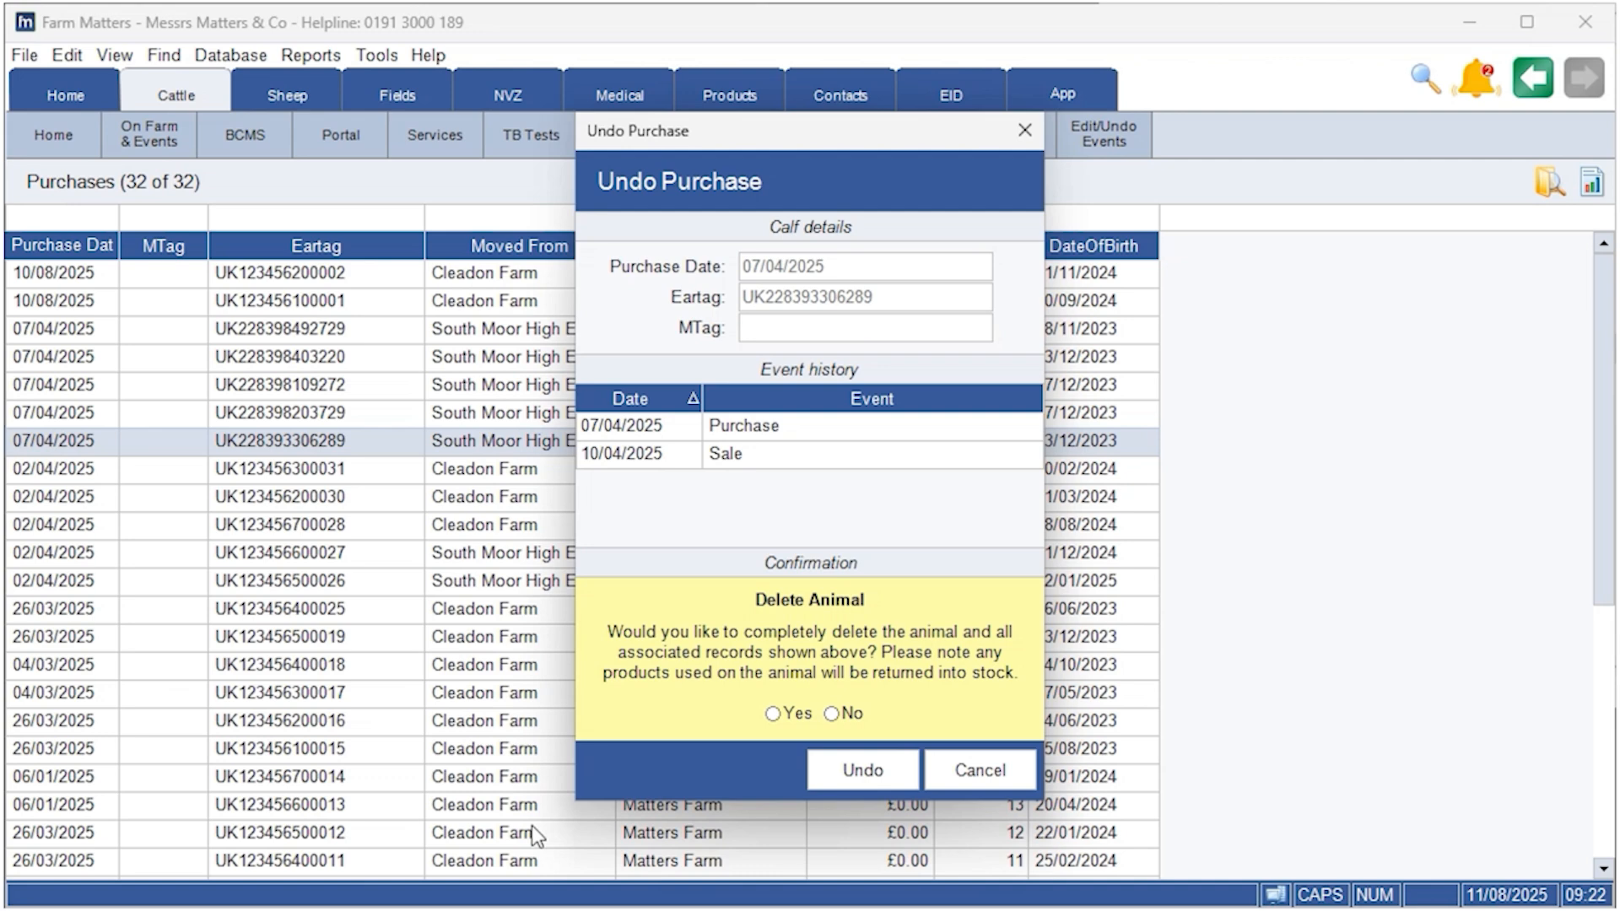
pyautogui.click(786, 717)
pyautogui.click(852, 789)
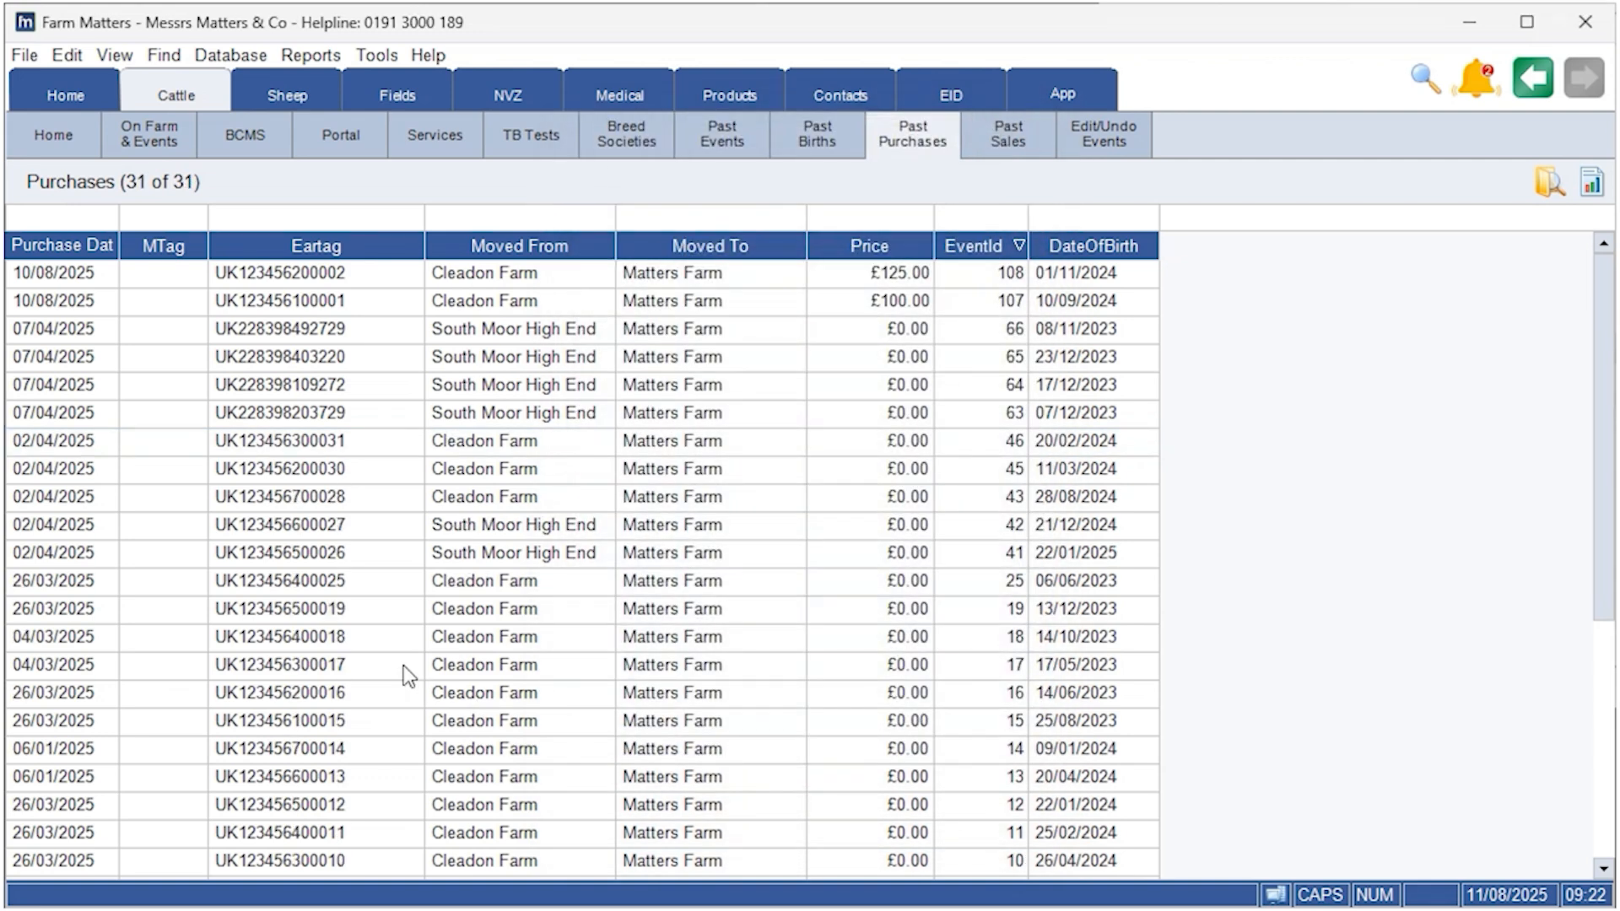
pyautogui.click(149, 135)
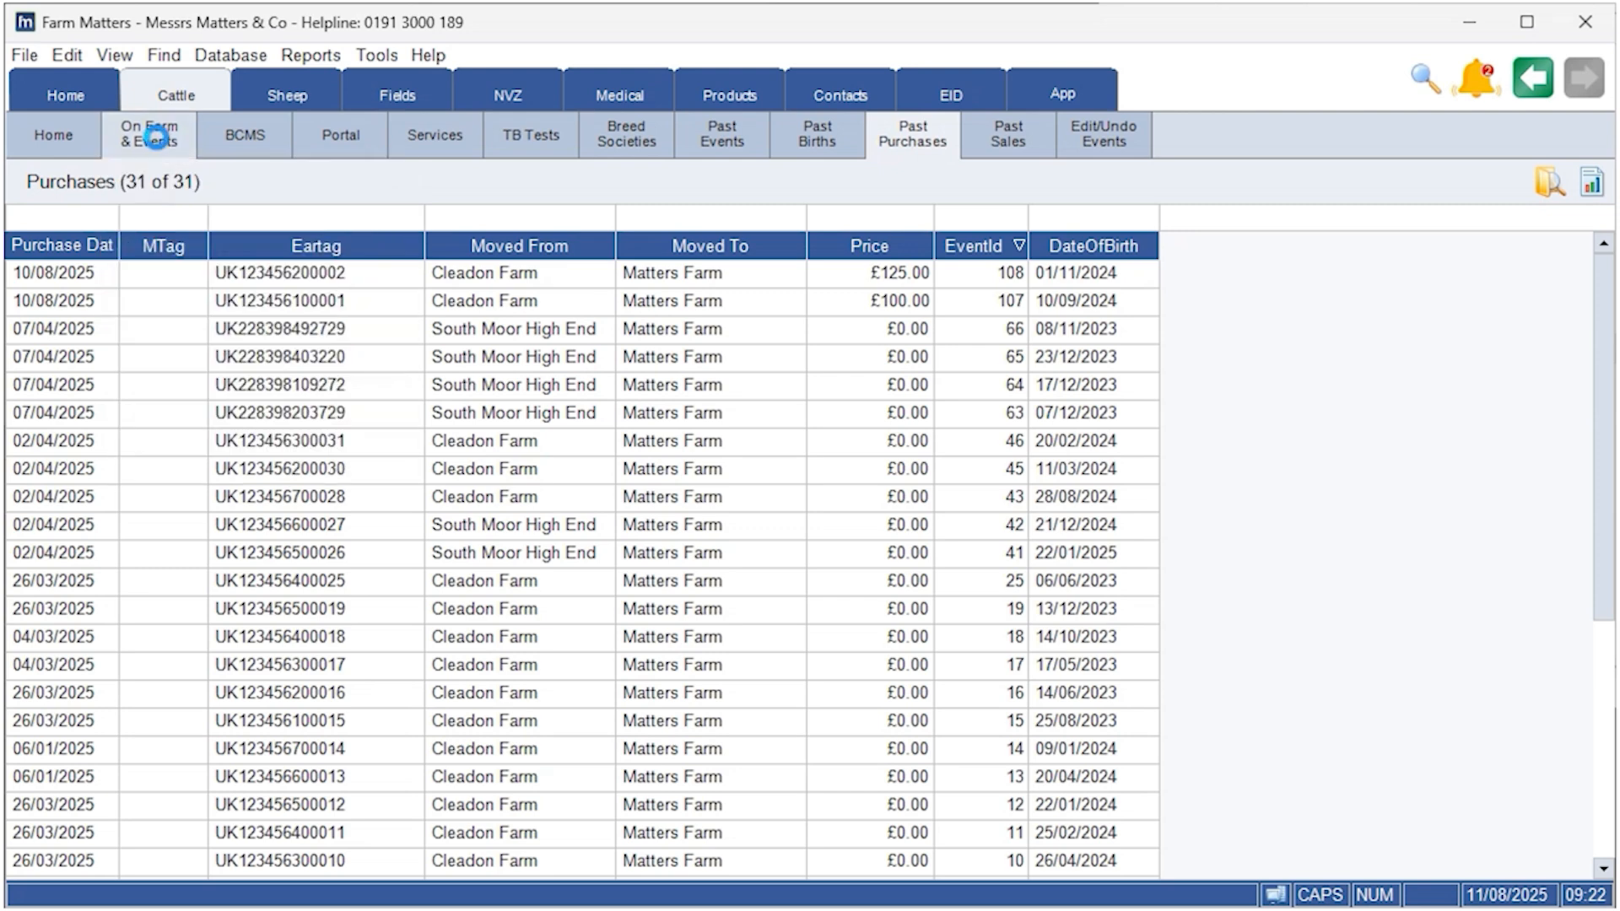